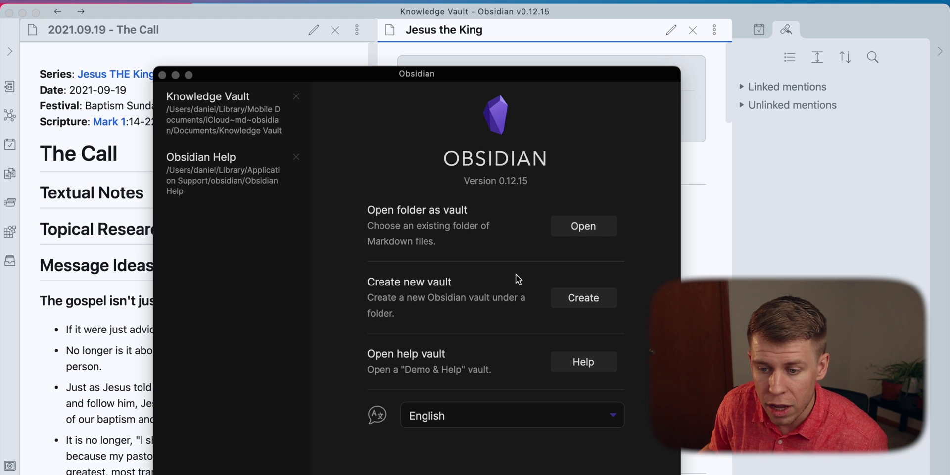
- Create a new vault named "Demo Vault" located on the Desktop
left_click(580, 299)
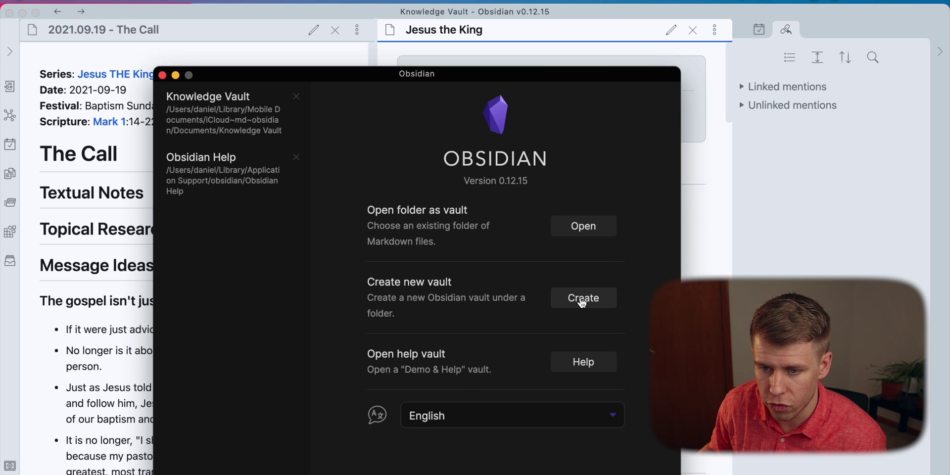
left_click(580, 299)
left_click(536, 259)
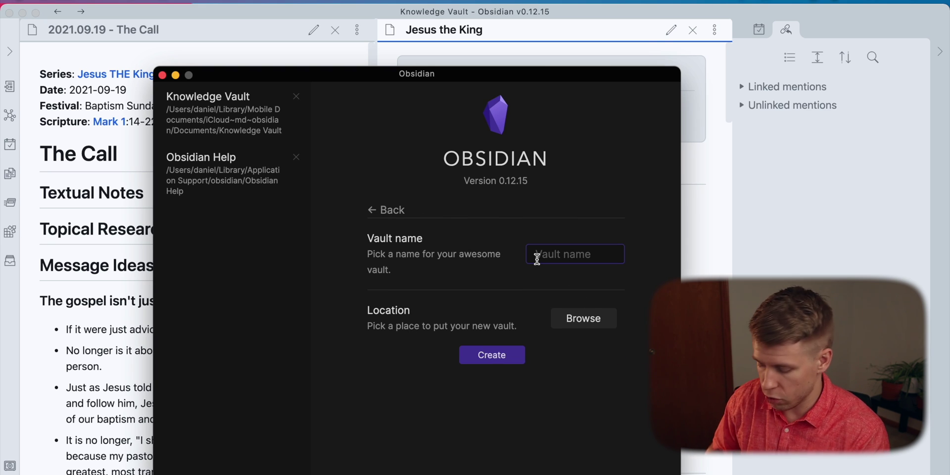
type("Demo")
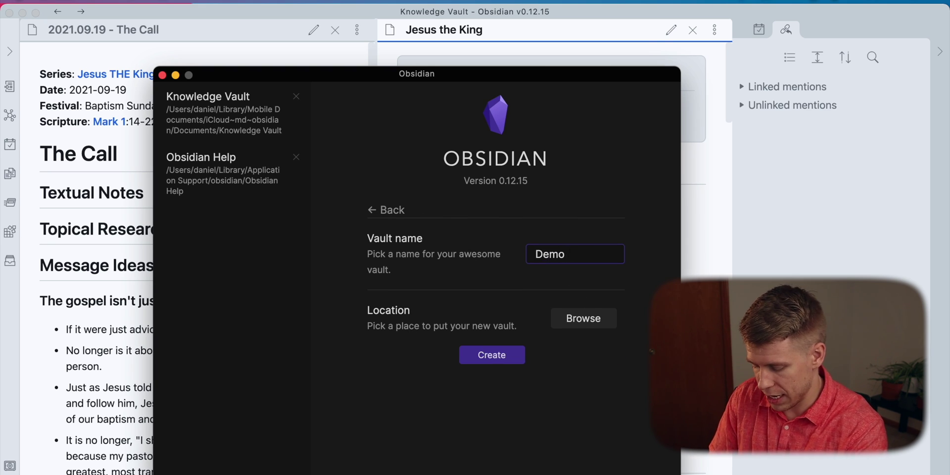
type(" Vault")
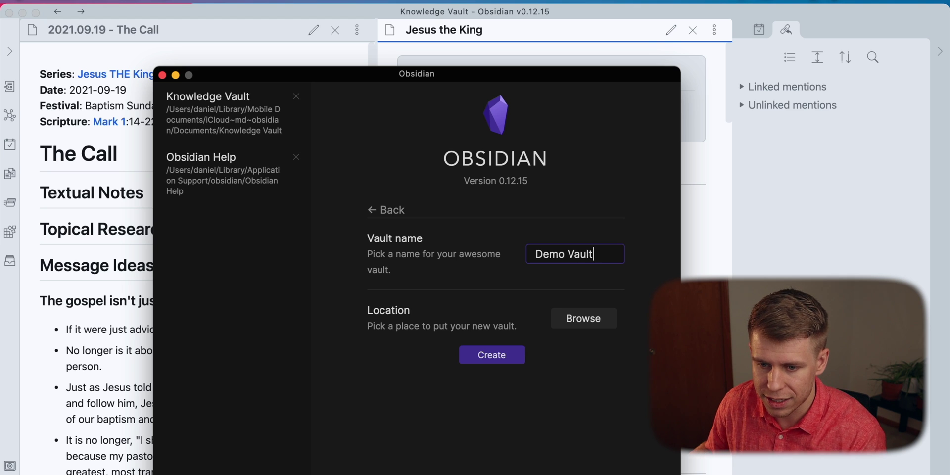
left_click(596, 317)
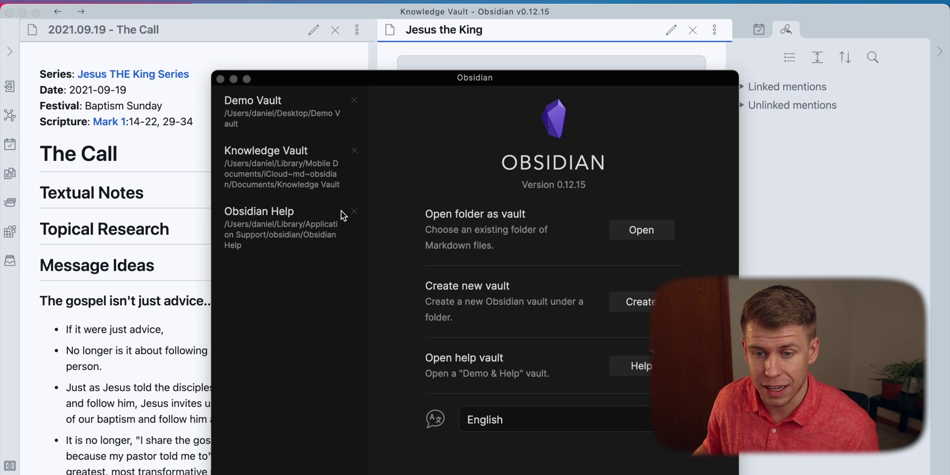
- Minimize the Knowledge Vault window and look inside the new Demo Vault folder on the desktop, closing its Finder window when done
left_click(22, 13)
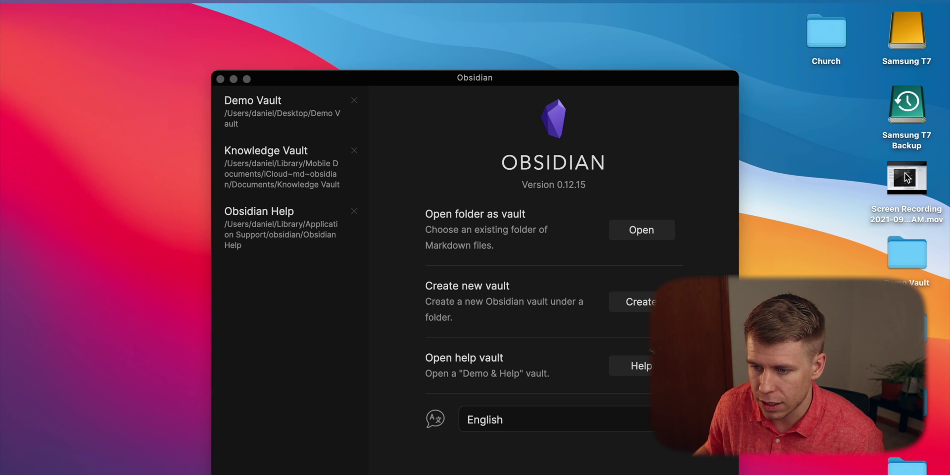
left_click(911, 265)
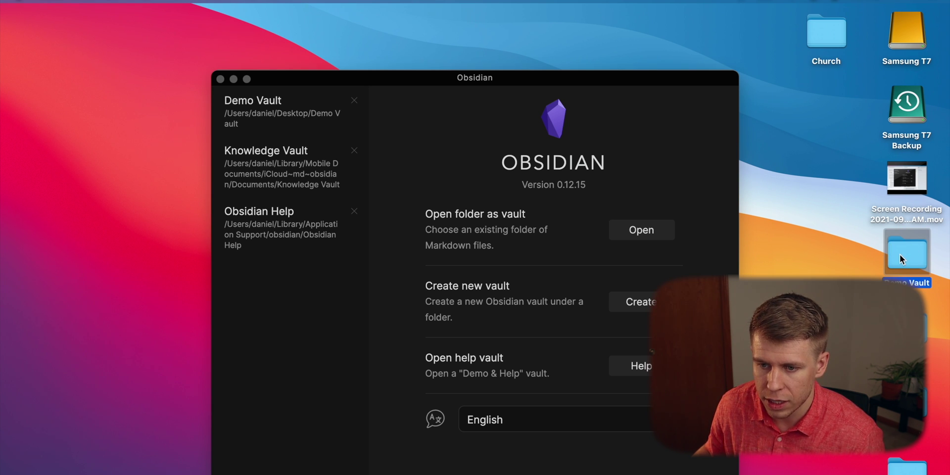
double_click(900, 254)
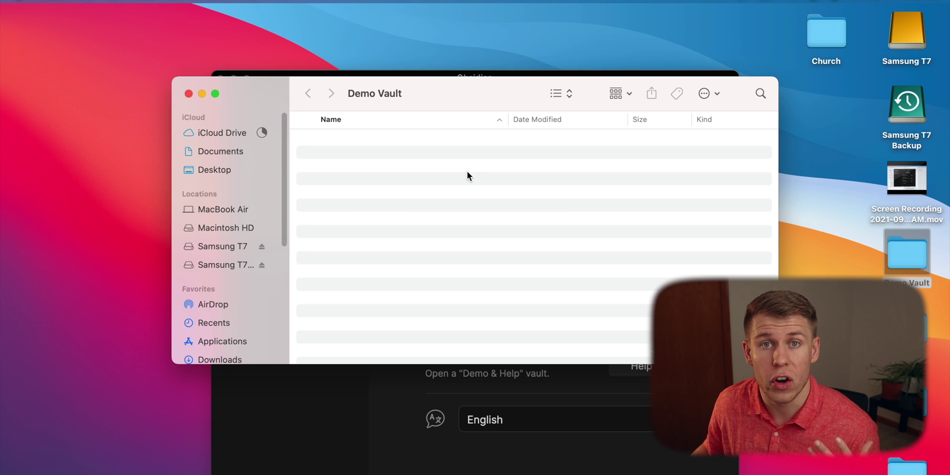
left_click(189, 94)
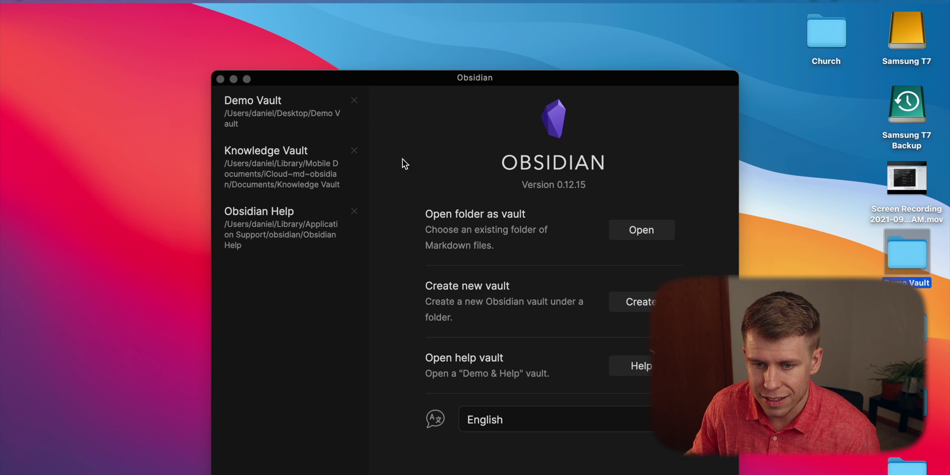
- Open Demo Vault in a maximized window and create a note titled "This is my first note"
left_click(286, 108)
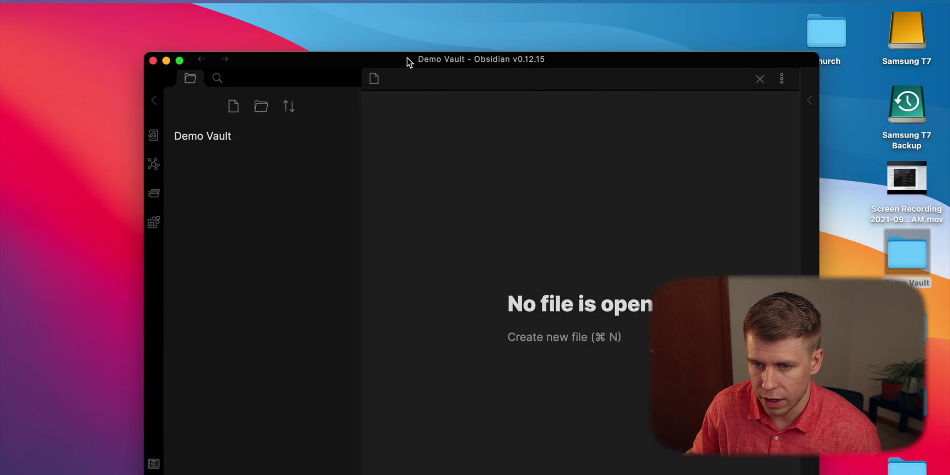
double_click(406, 58)
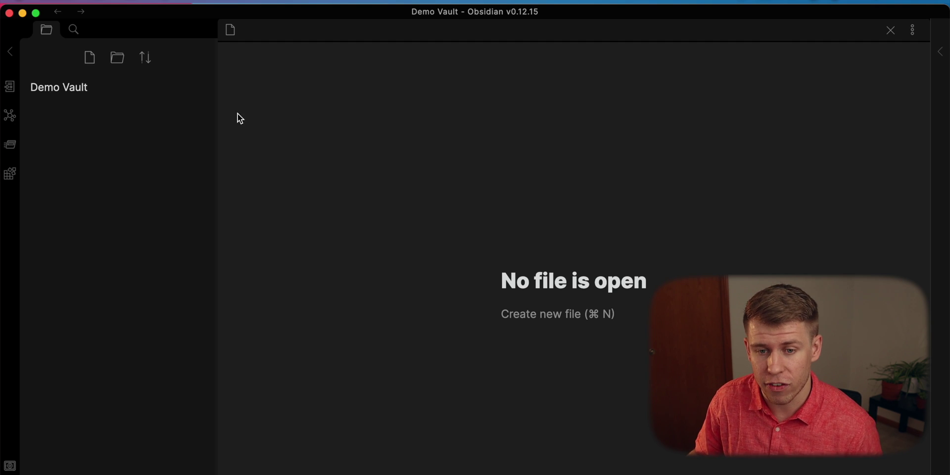
left_click(91, 64)
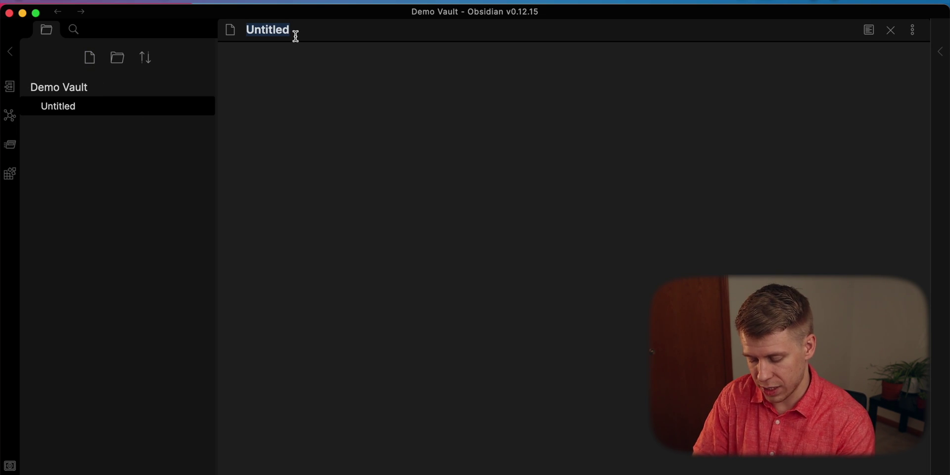
type("This is my first note")
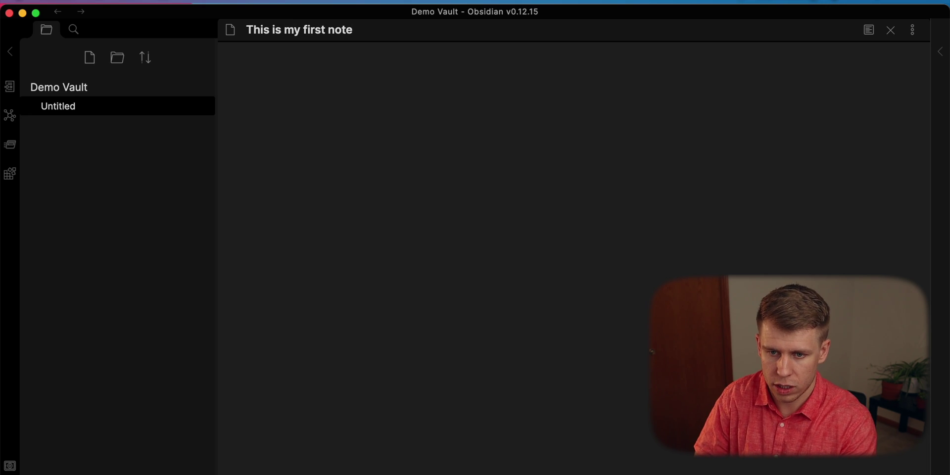
key("Return")
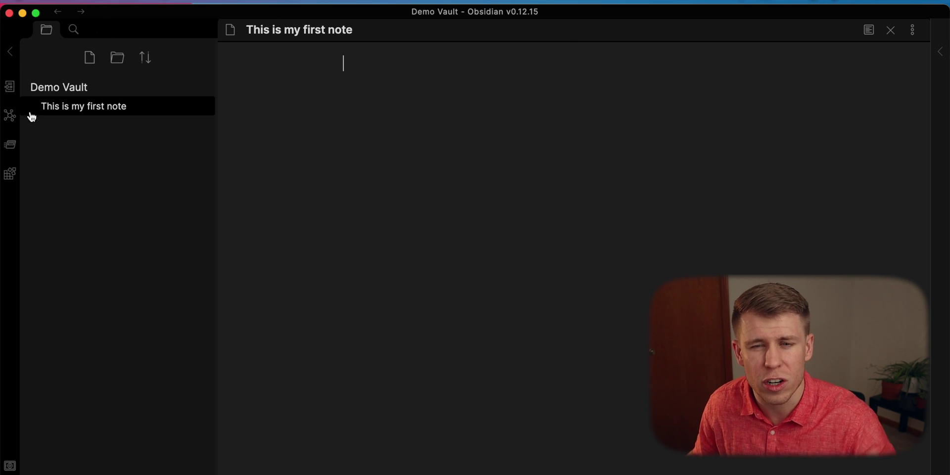
- Minimize the vault window and check the Demo Vault folder in Finder for the new note's Markdown file
left_click(23, 14)
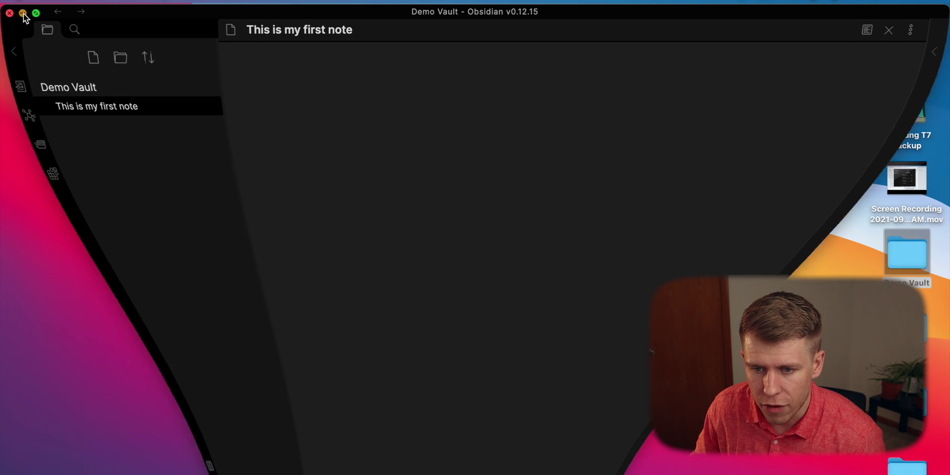
left_click(909, 257)
double_click(910, 258)
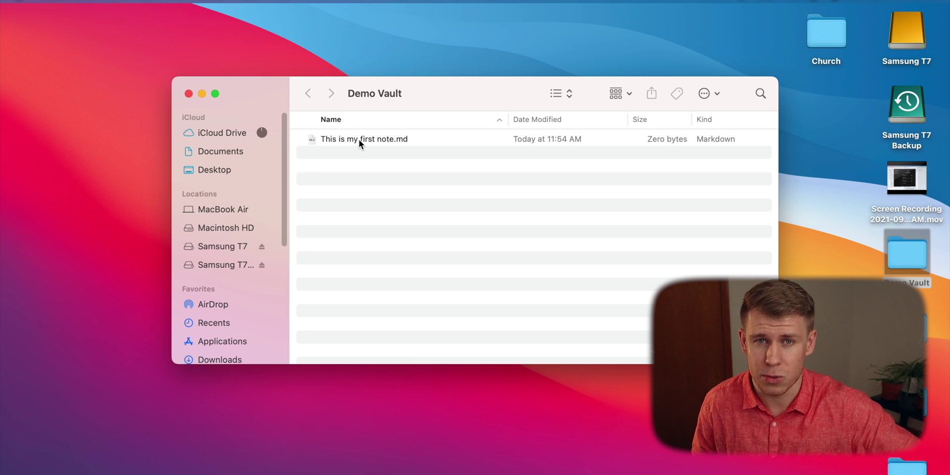
left_click(172, 371)
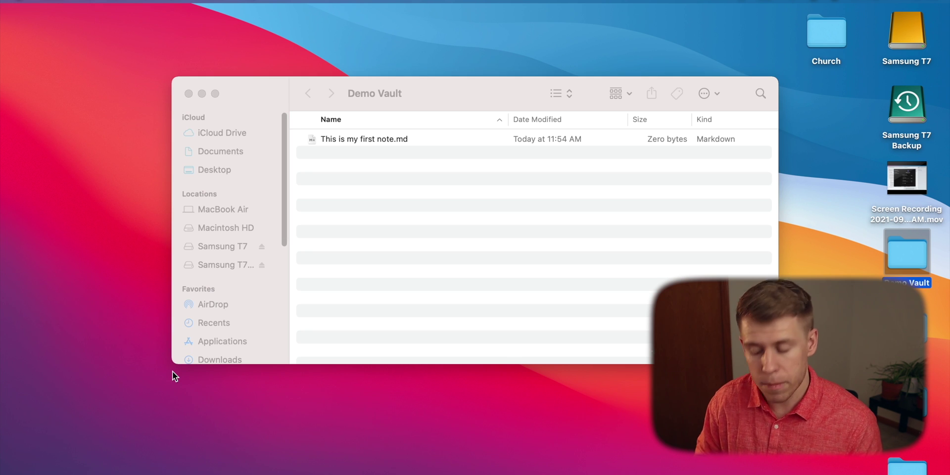
- Switch back to Obsidian and write "I love taking notes in Obsidian." in the body of the first note
key("alt+space")
type("obsi")
key("Return")
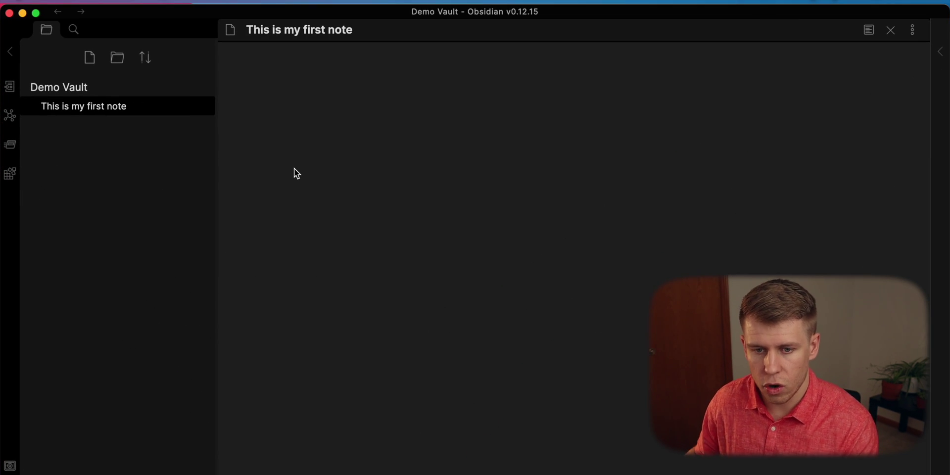
type("I")
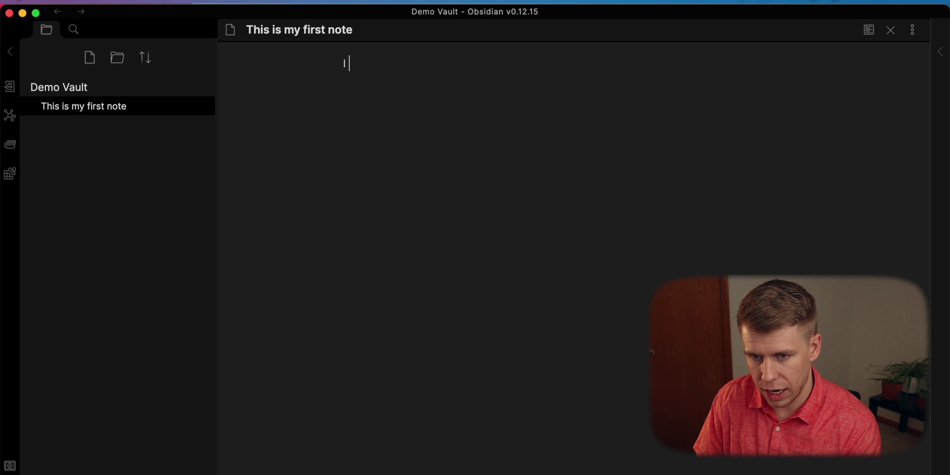
type(" love taking notes in Obsidian.")
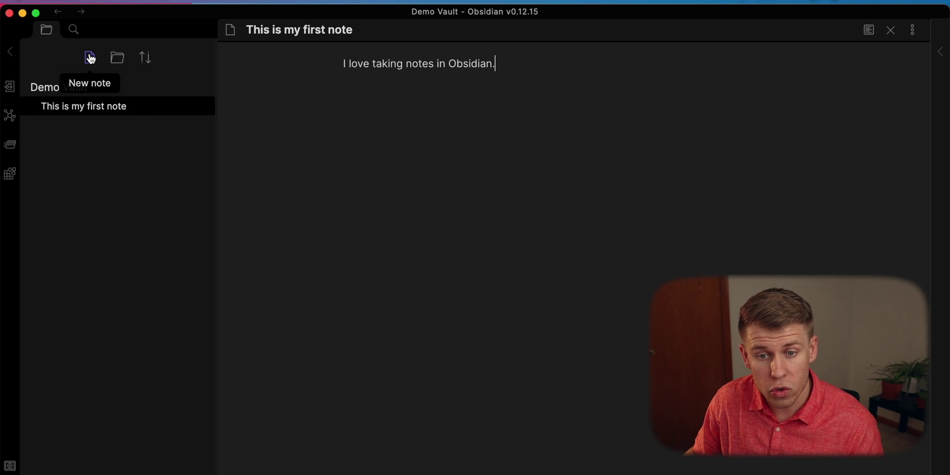
- Create a folder named "First Folder" in Demo Vault
left_click(119, 60)
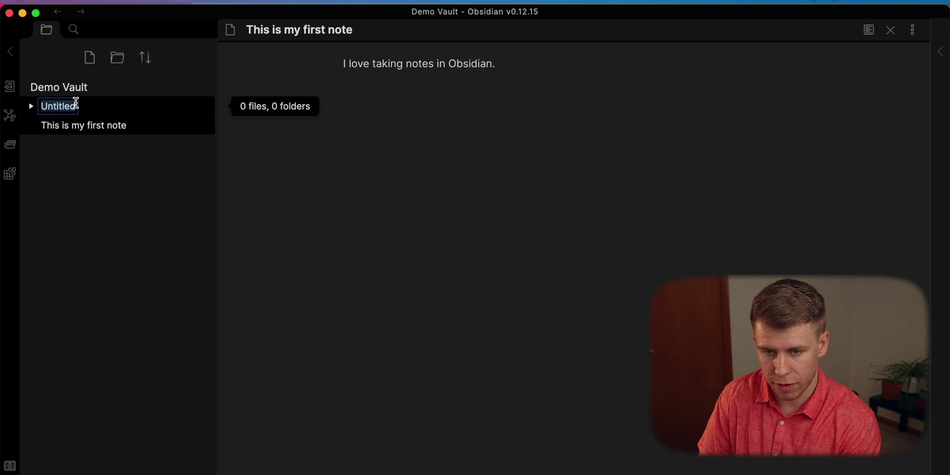
type("First FOl")
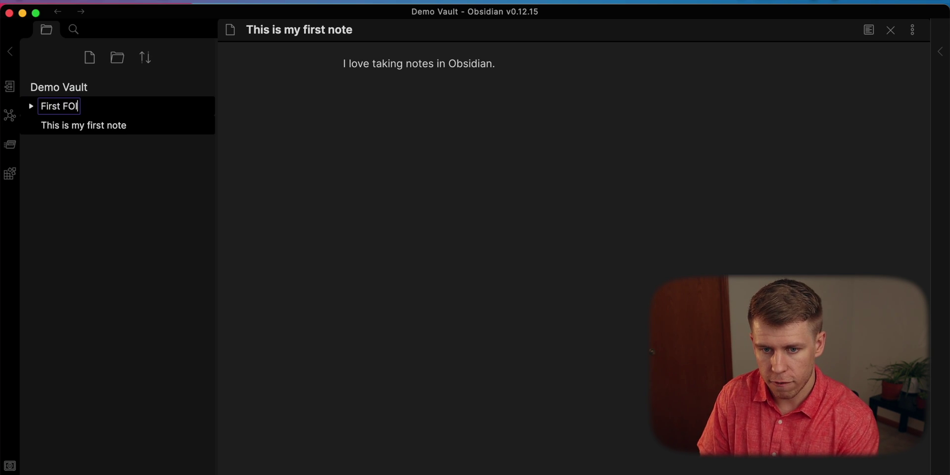
key("BackSpace")
key("BackSpace")
type("older")
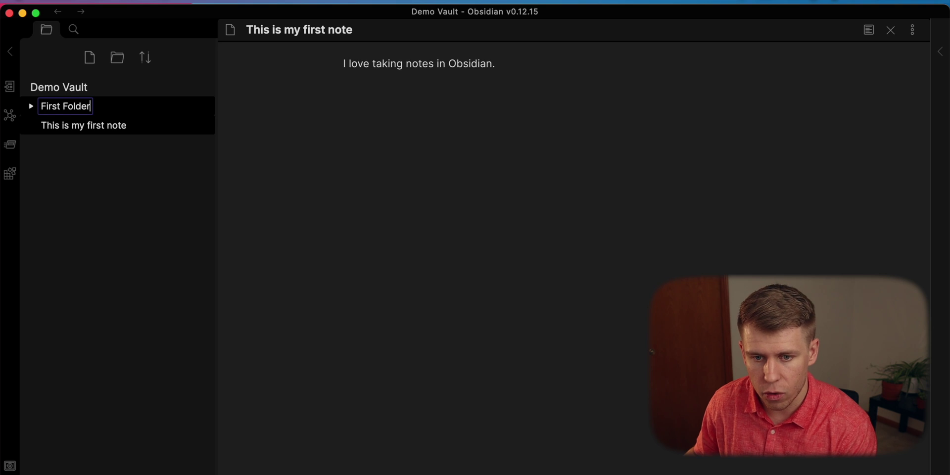
key("Return")
- Move the note "This is my first note" into First Folder, then expand the folder to check it and collapse it again
left_click_drag(78, 129, 59, 104)
left_click(33, 108)
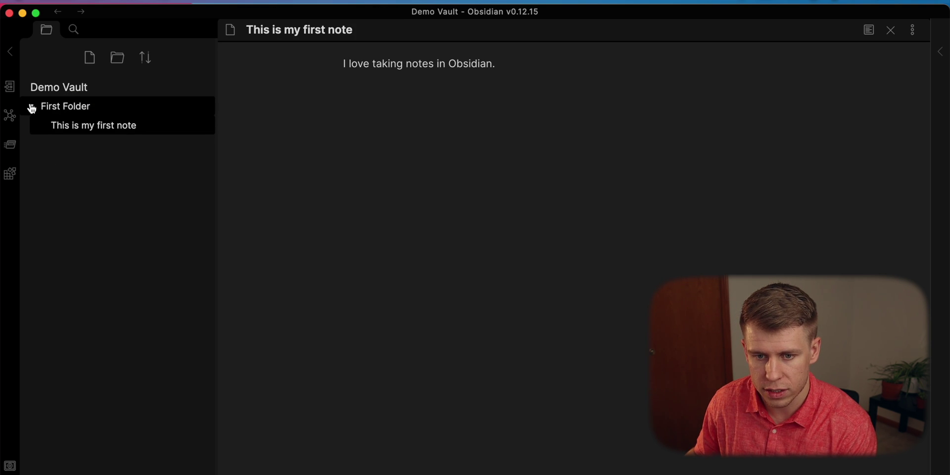
left_click(32, 108)
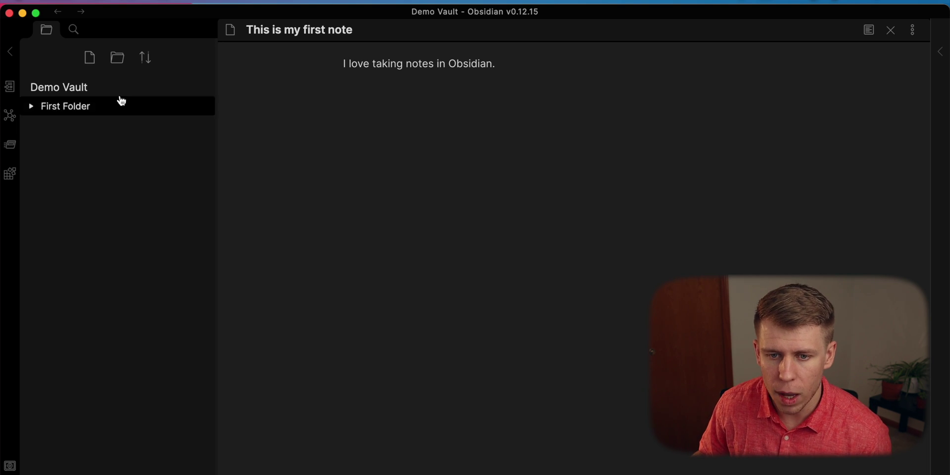
- Search the vault for "Obsidian", open the matching line in the note, and clear the search
left_click(74, 30)
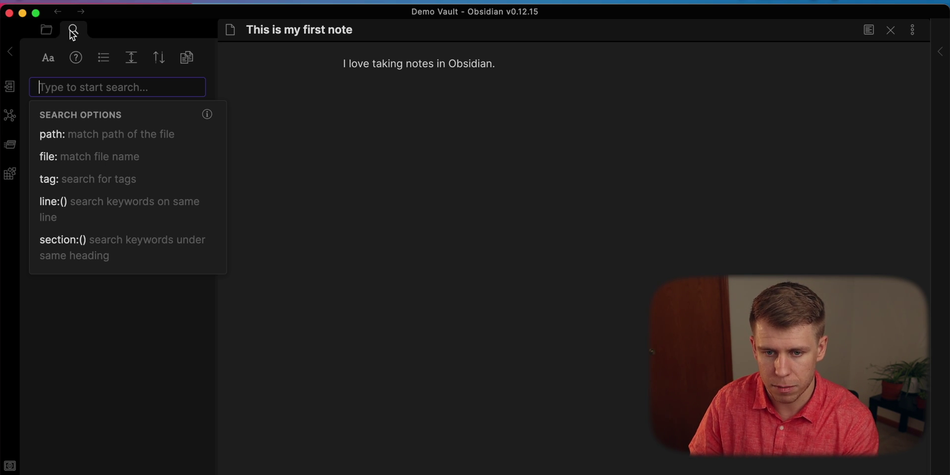
type("Obsidian")
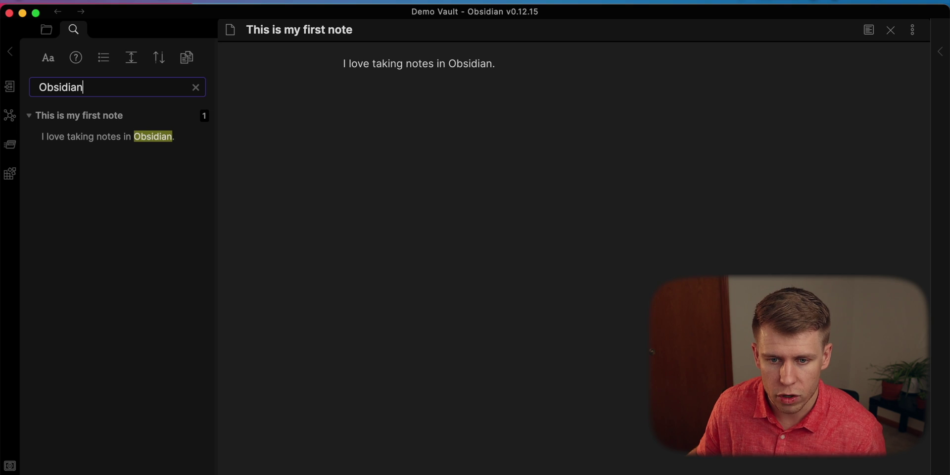
left_click(80, 141)
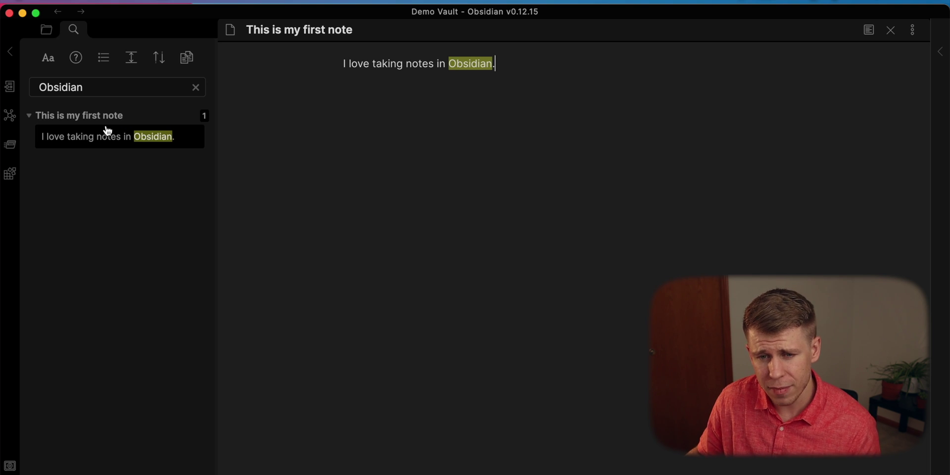
left_click(196, 88)
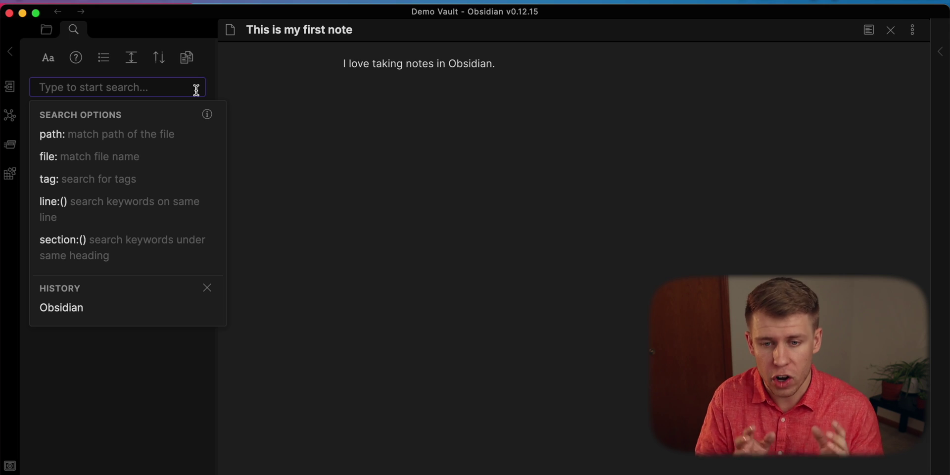
left_click(67, 366)
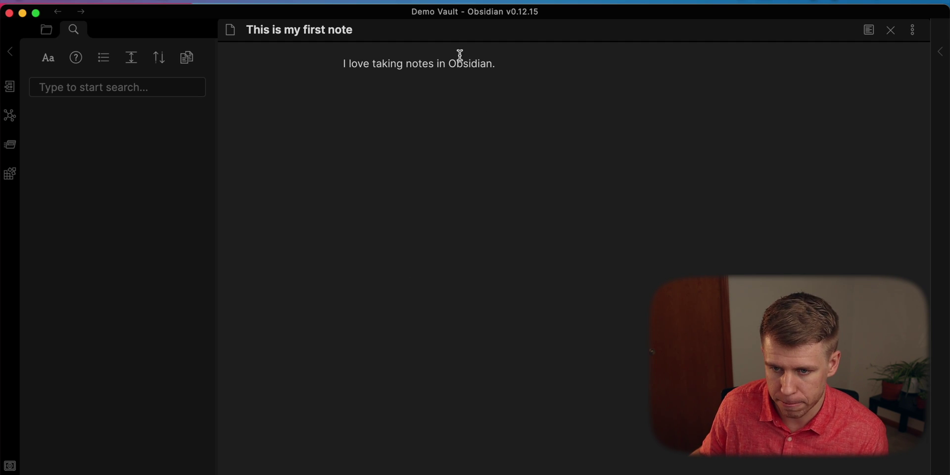
- Replace the word "Obsidian." at the end of the note's sentence with the internal link [[Obsidian]]
left_click_drag(501, 64, 450, 63)
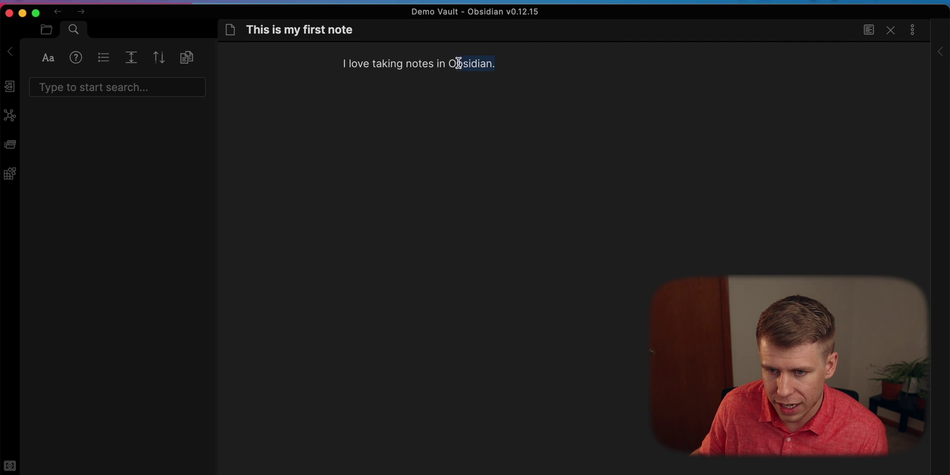
key("BackSpace")
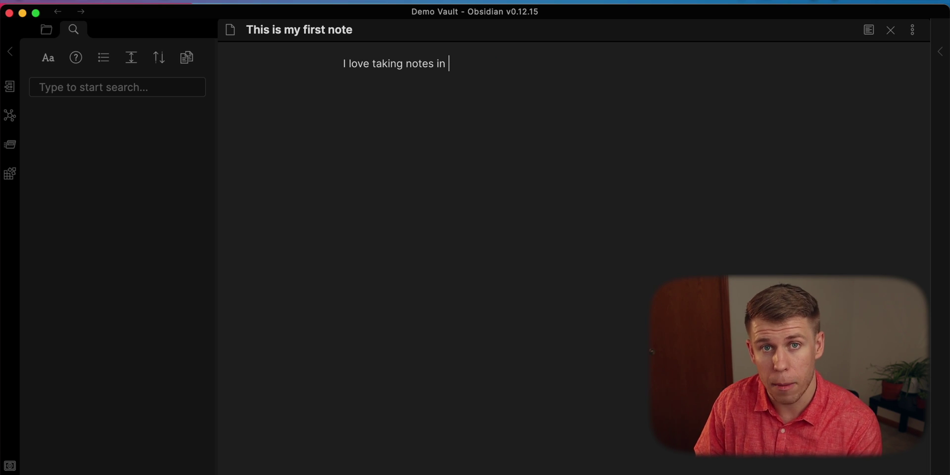
type("[[")
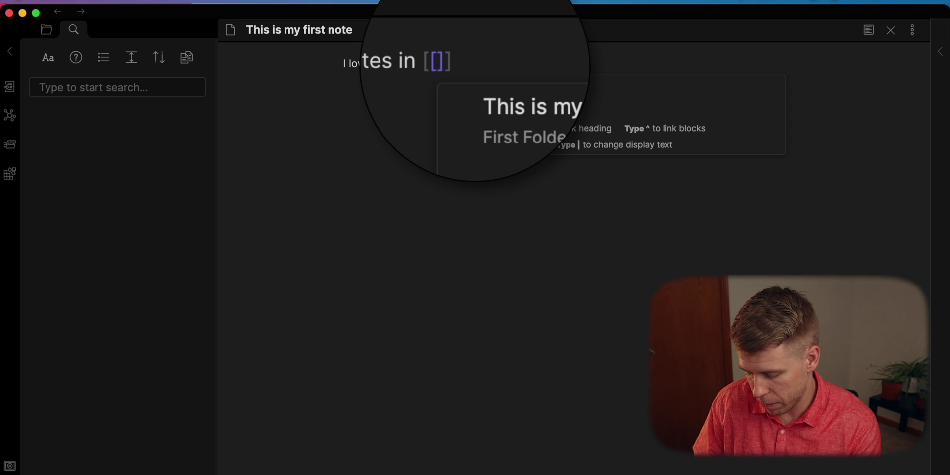
type("Pb")
key("BackSpace")
key("BackSpace")
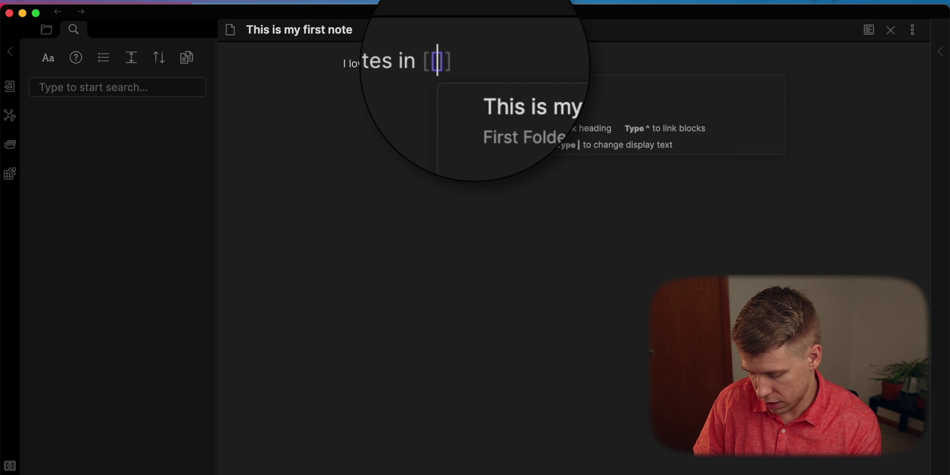
type("Obsidian")
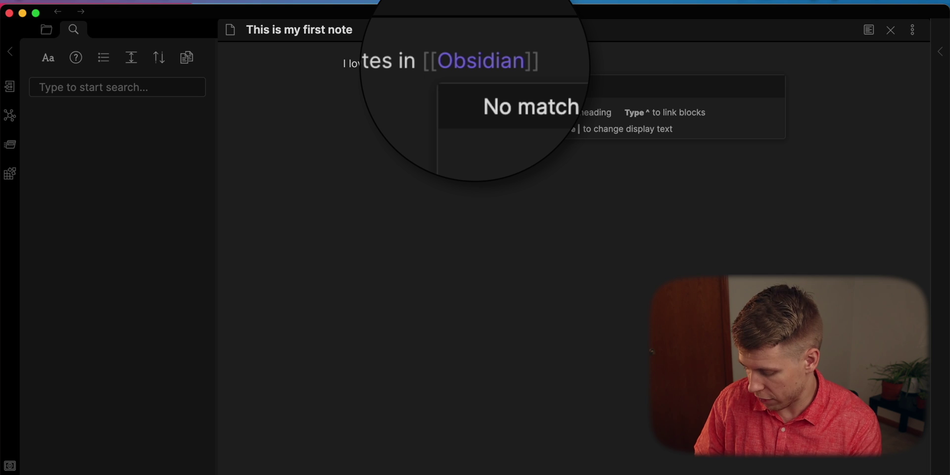
- Add a period after the [[Obsidian]] link, then follow the link to create the Obsidian note and check it in the file list
key("Right")
key("Right")
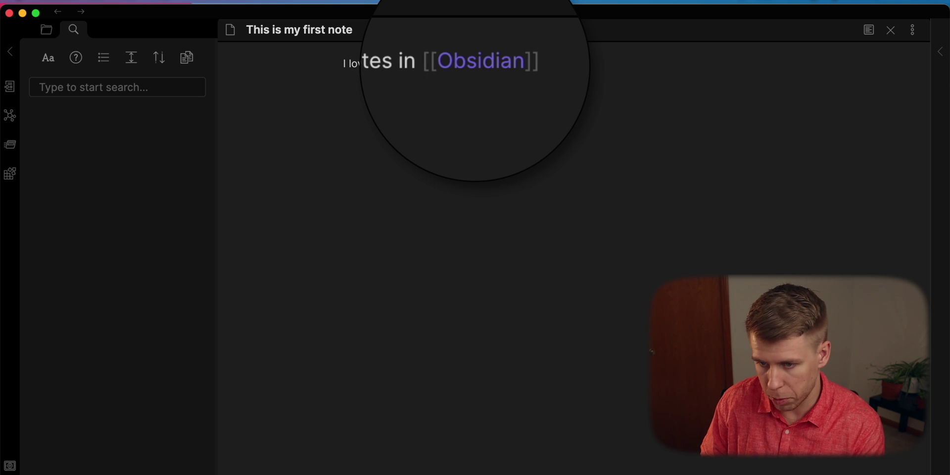
type(".")
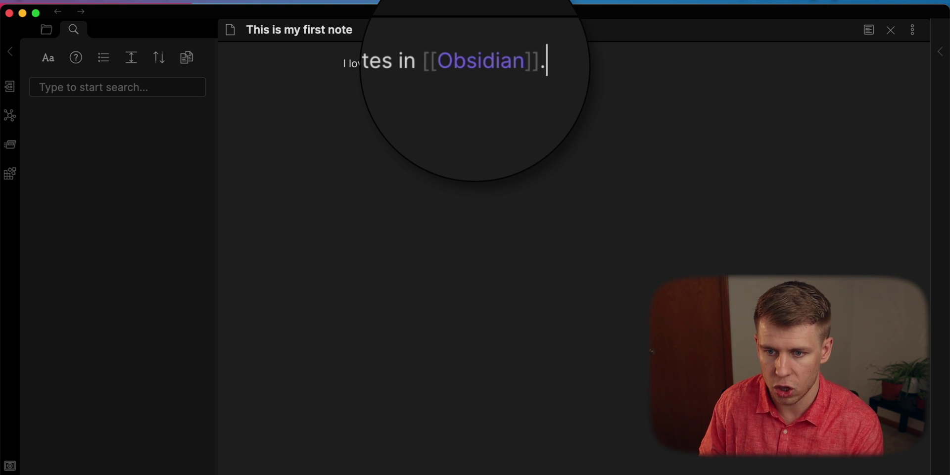
left_click(477, 63, "super")
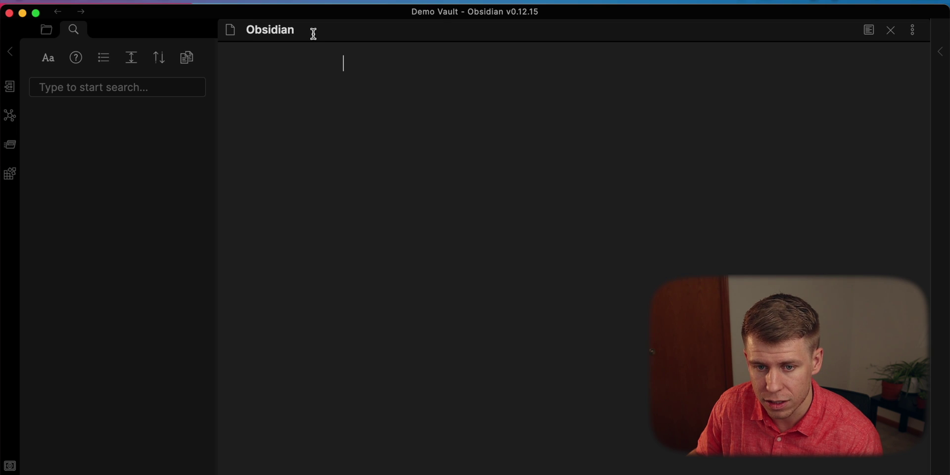
left_click(41, 30)
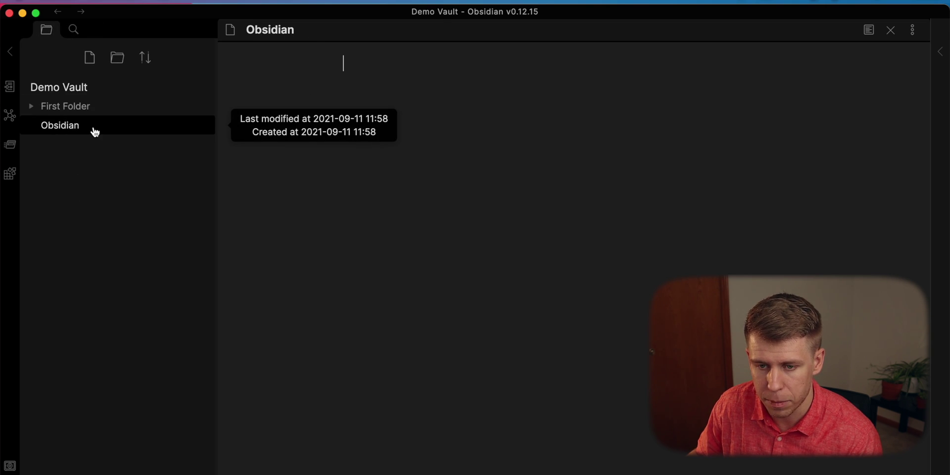
- Expand First Folder, create a new note in Demo Vault and move it into First Folder
left_click(30, 110)
left_click(88, 58)
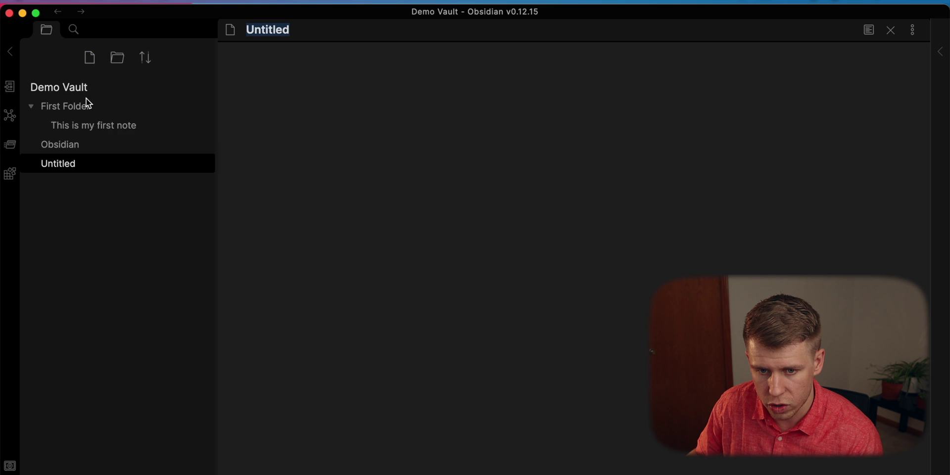
left_click_drag(80, 165, 76, 107)
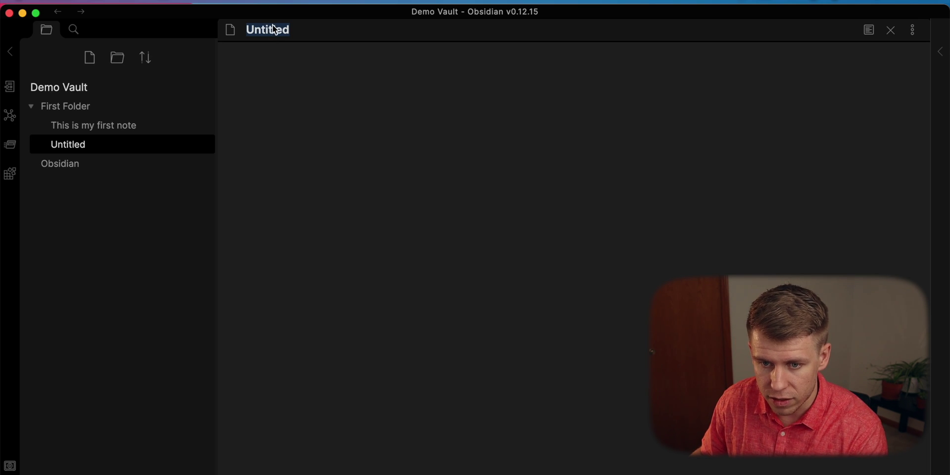
- Title the new note "Notes on" followed by the video author's full name and "'s Obsidian videos", without a stray apostrophe after the first name
type("Notes")
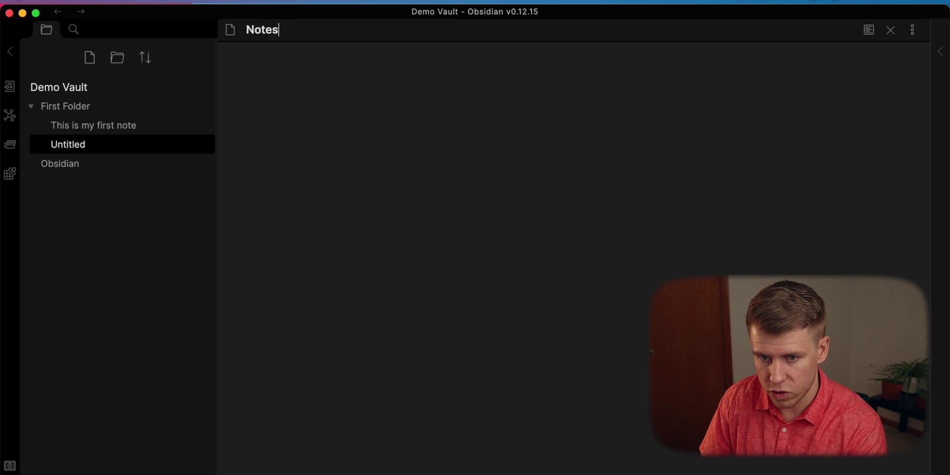
type(" on Daniel' ")
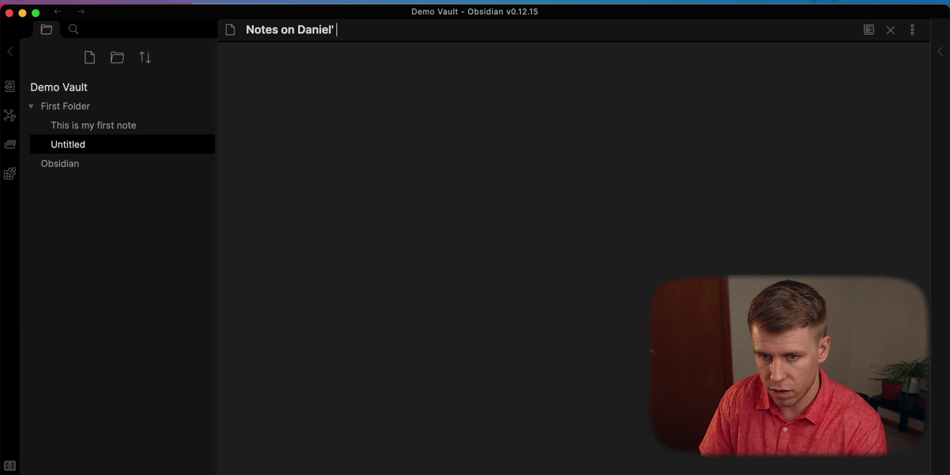
type("Langewisch")
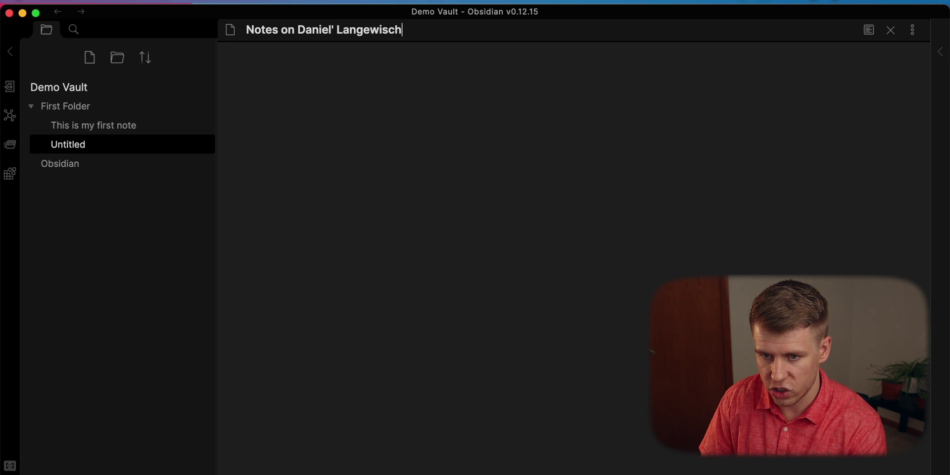
type("'s Ob")
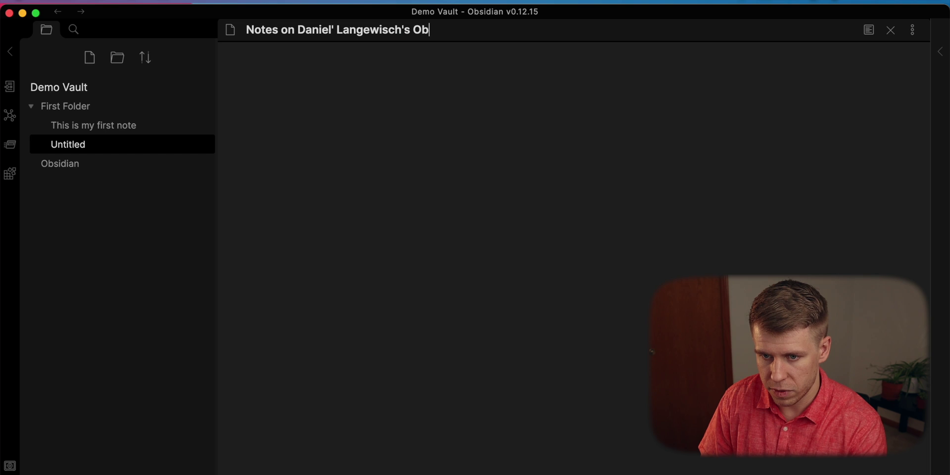
type("sidian videos")
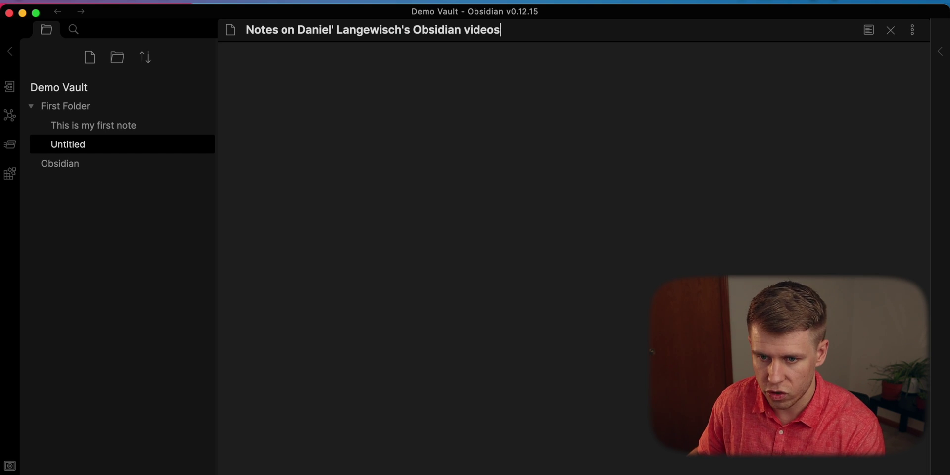
left_click(335, 31)
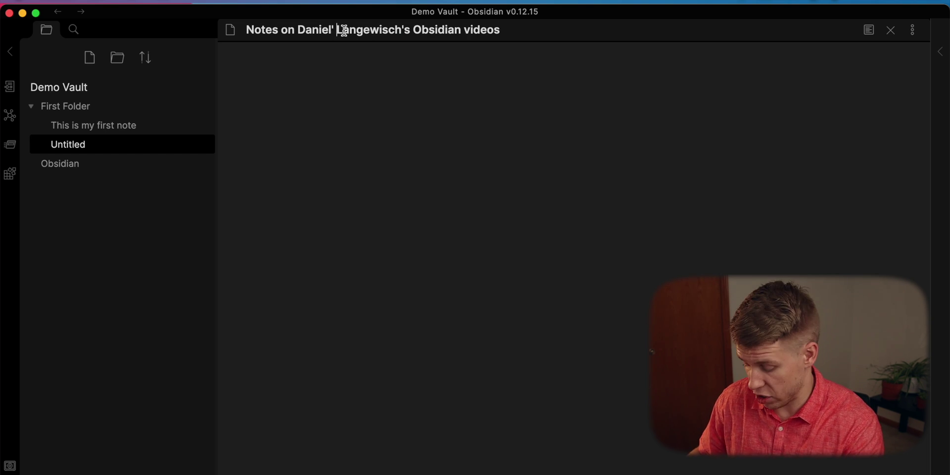
key("BackSpace")
key("BackSpace")
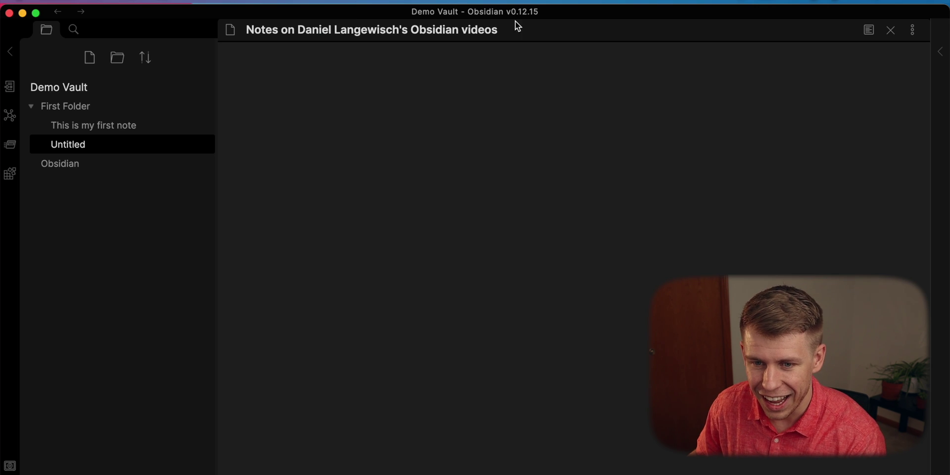
- Write a sentence in the note body with the author's first name followed by "says that Obsidian is a super useful app to use."
left_click(335, 95)
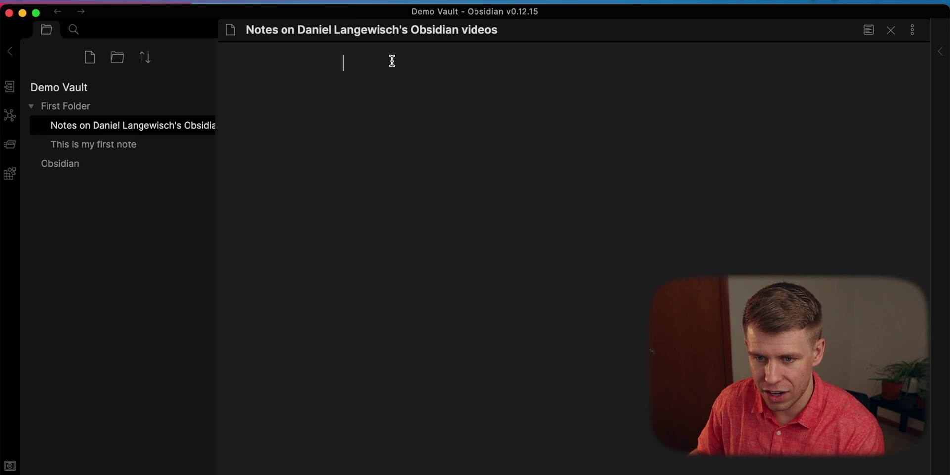
type("Daniel")
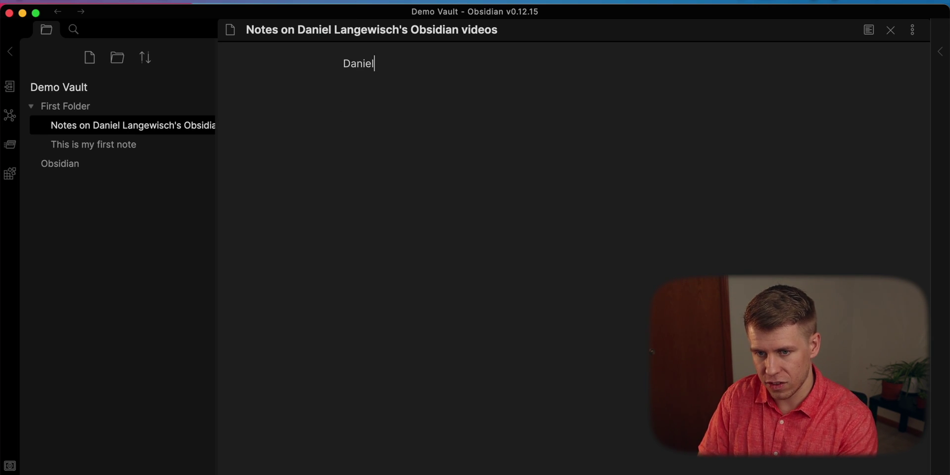
type(" says that Obs")
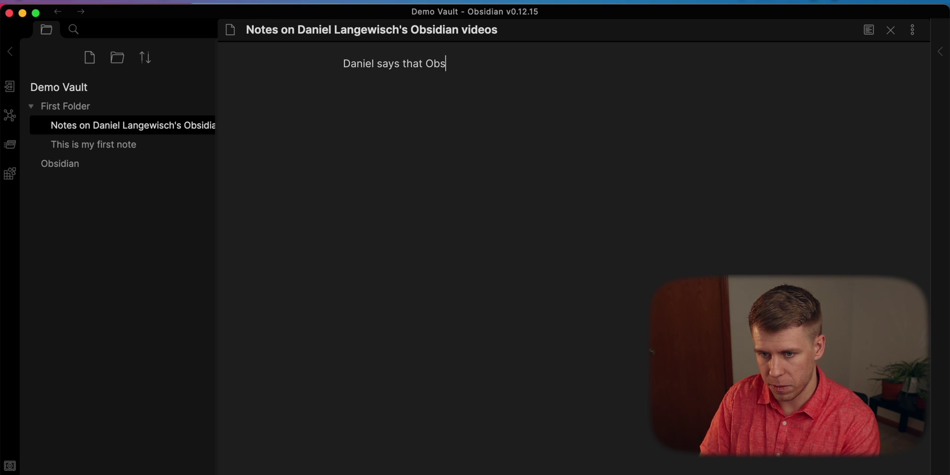
type("idian is a super")
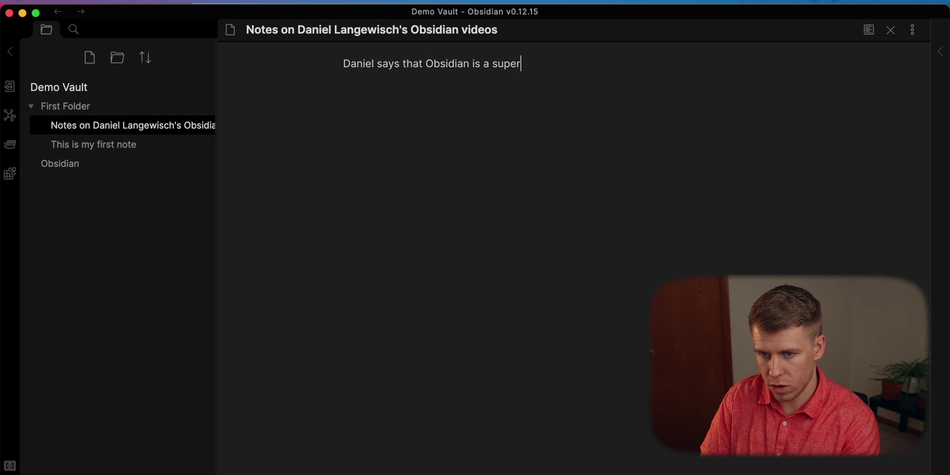
type(" useful ")
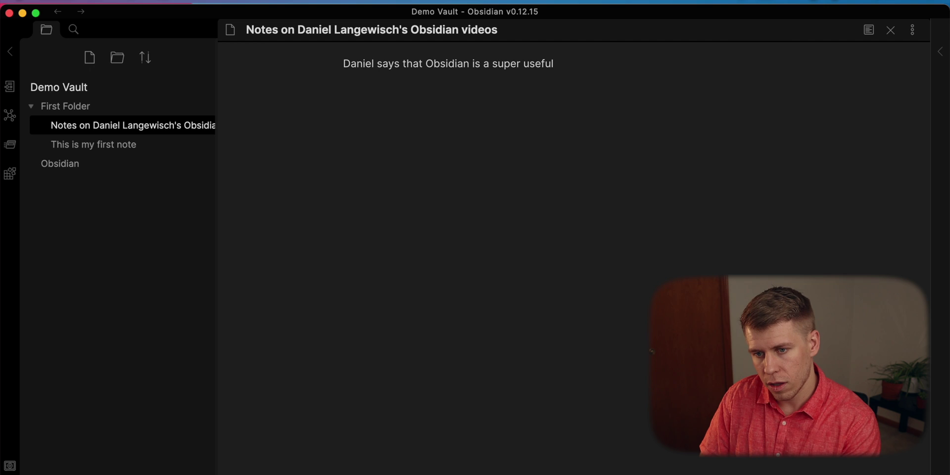
type("app to use.")
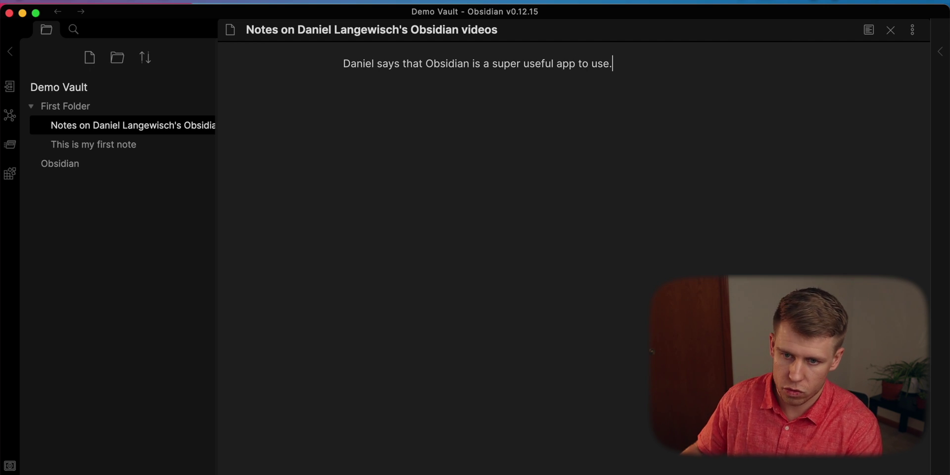
- Turn the word "Obsidian" in the sentence into the internal link [[Obsidian]] to the existing note
left_click(426, 64)
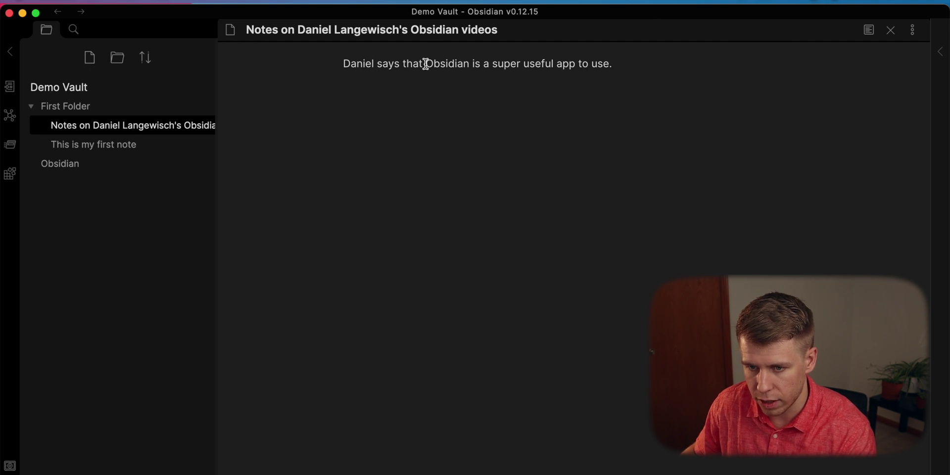
type("[[")
key("Right")
key("Right")
key("Right")
key("Right")
key("Right")
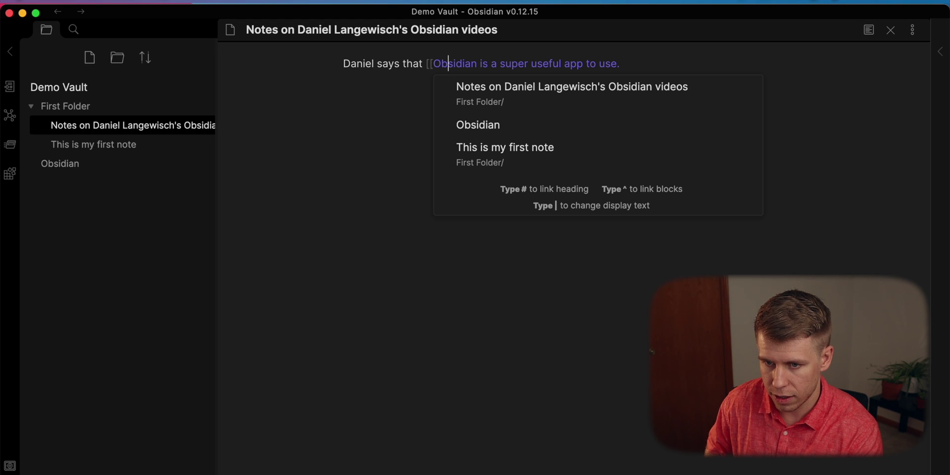
key("Return")
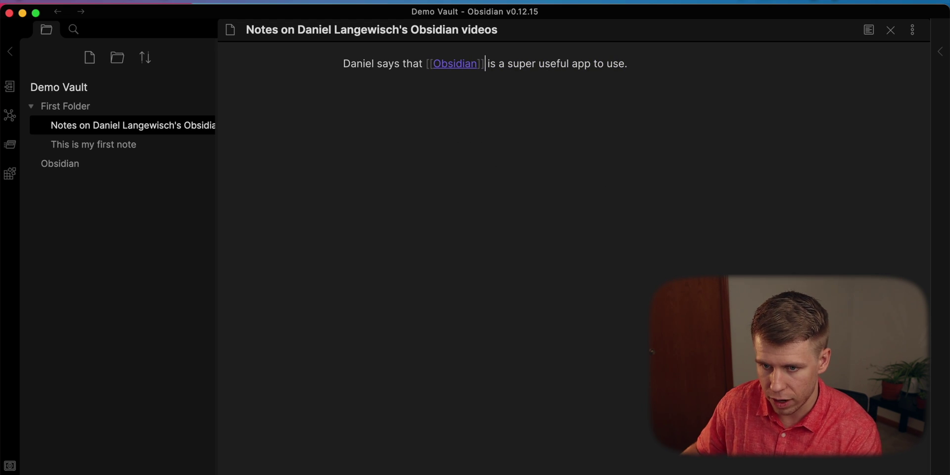
left_click(578, 108)
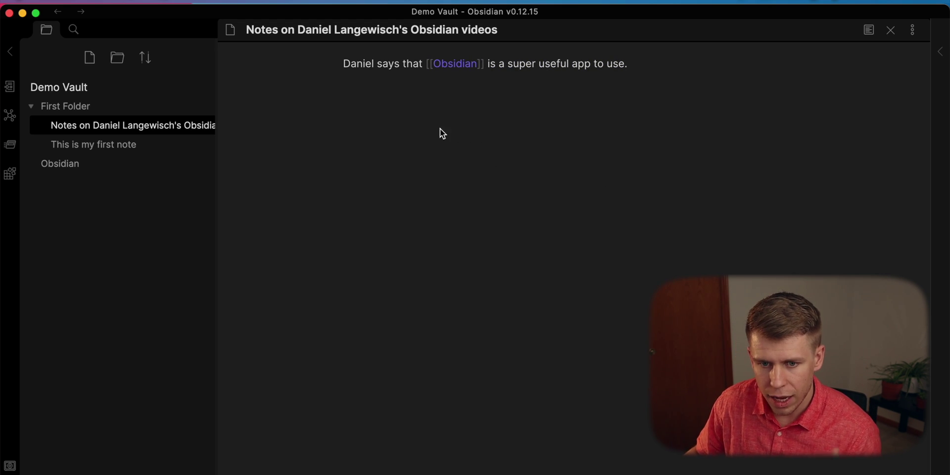
- Collapse First Folder, open the Obsidian note and show its backlinks, collapsing and re-expanding the linked mentions
left_click(35, 111)
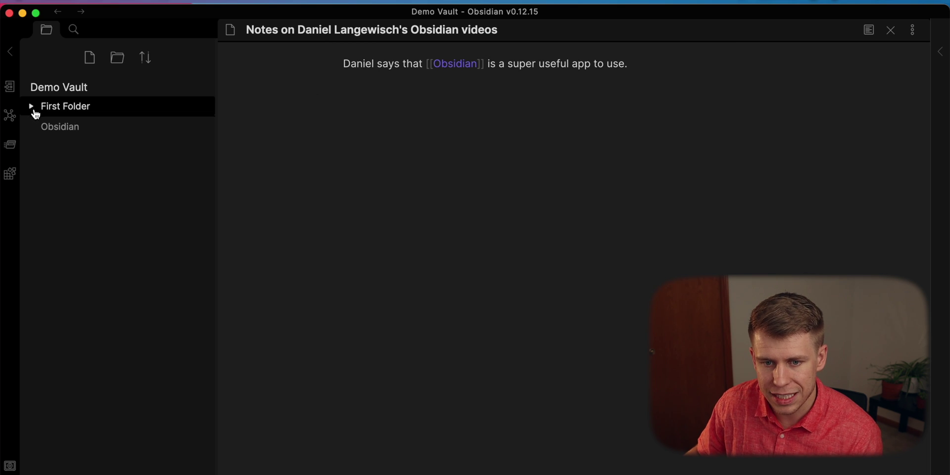
left_click(55, 130)
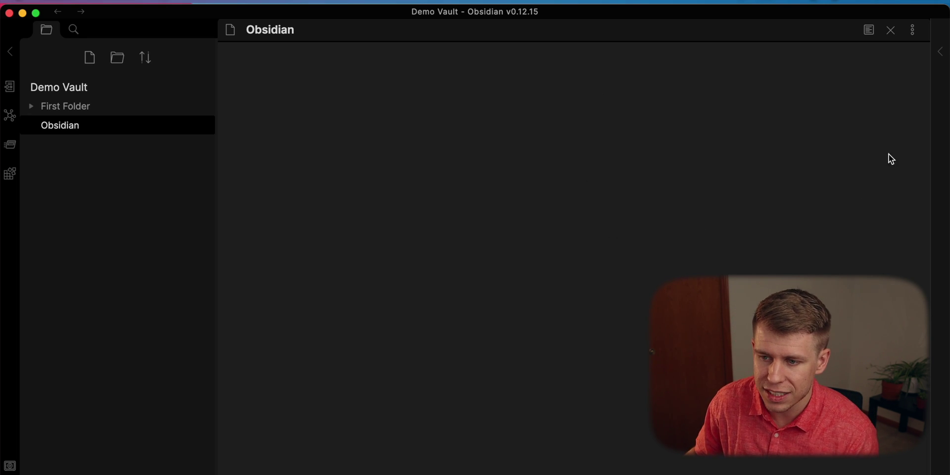
left_click(942, 52)
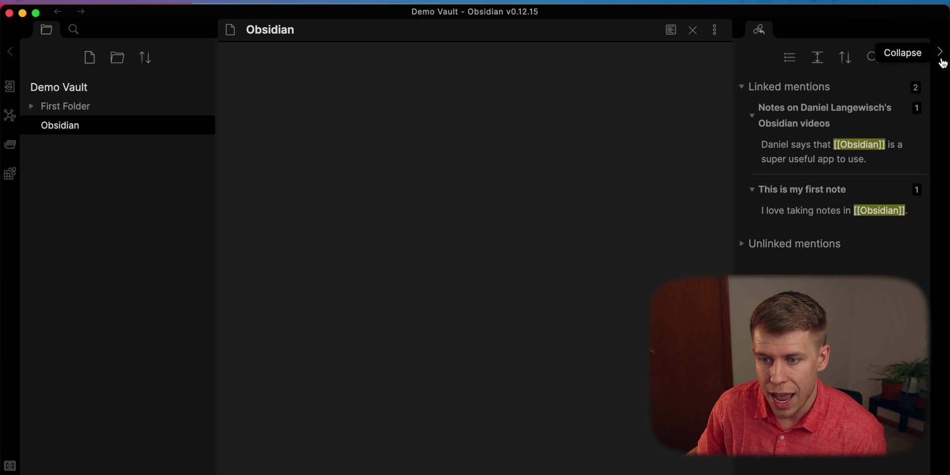
left_click(742, 88)
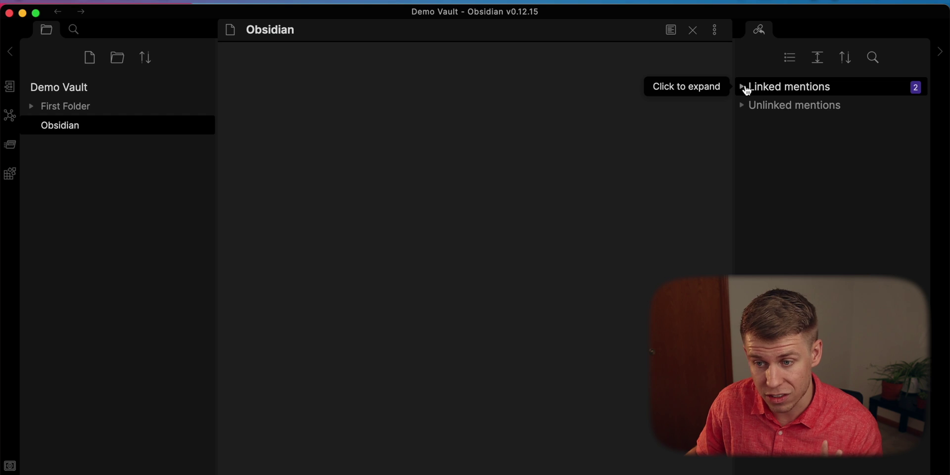
left_click(746, 89)
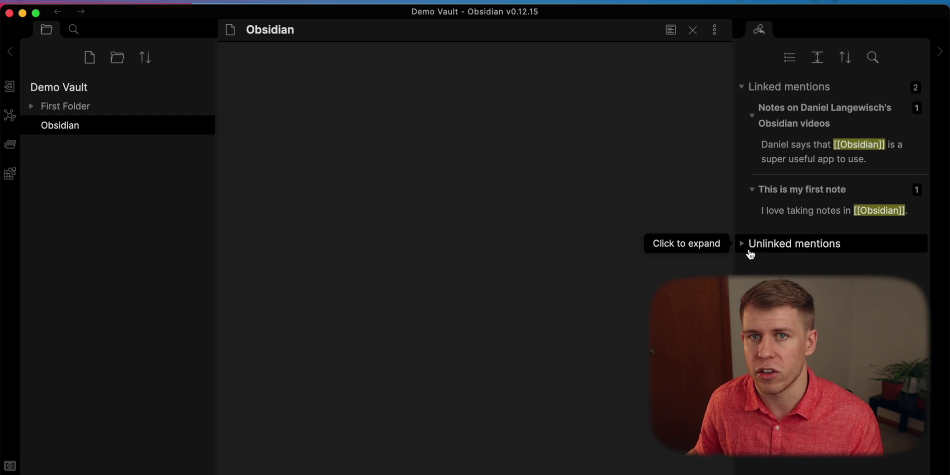
- Create a new untitled note in Demo Vault containing the unlinked text "I love Obsidian so much."
left_click(98, 64)
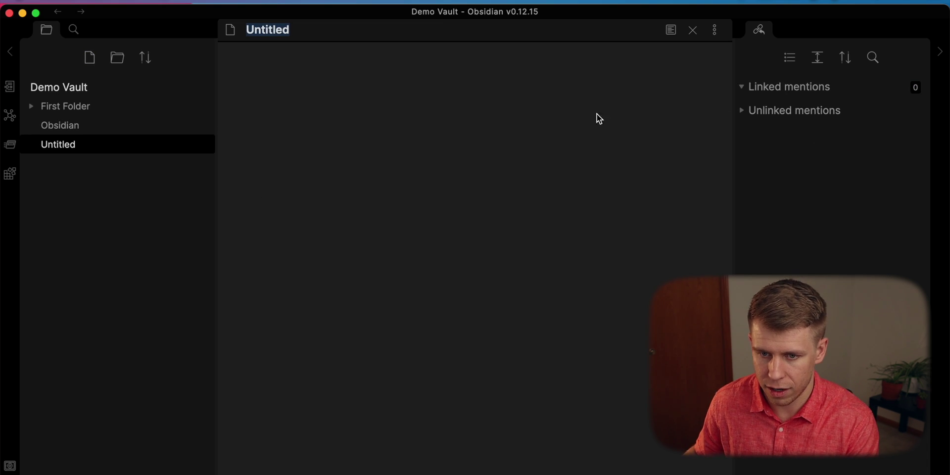
left_click(368, 129)
type("I lov")
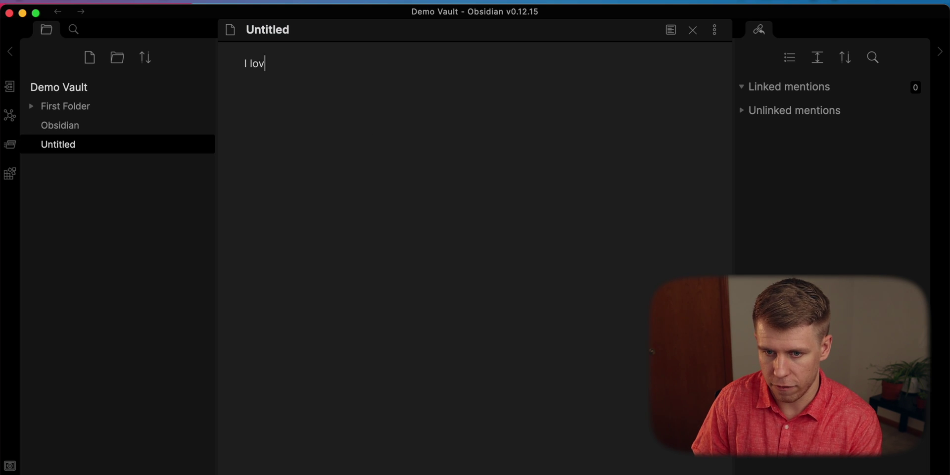
type("e Obsidian")
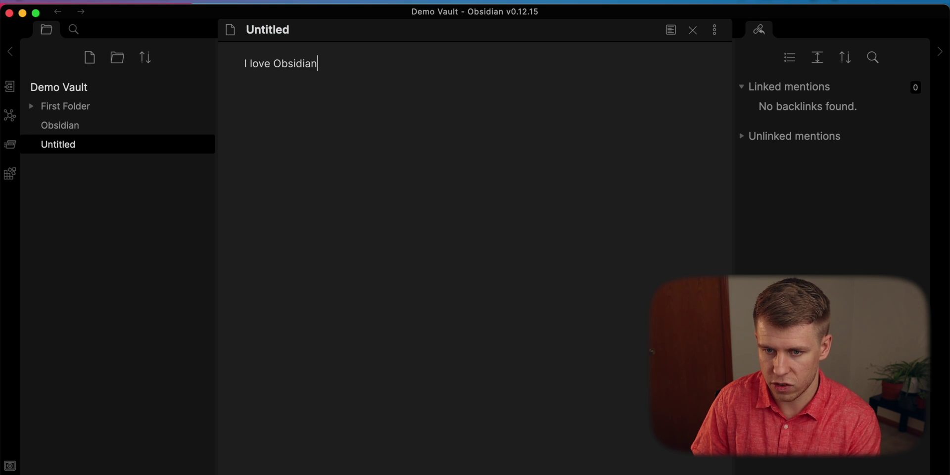
type(" so much.")
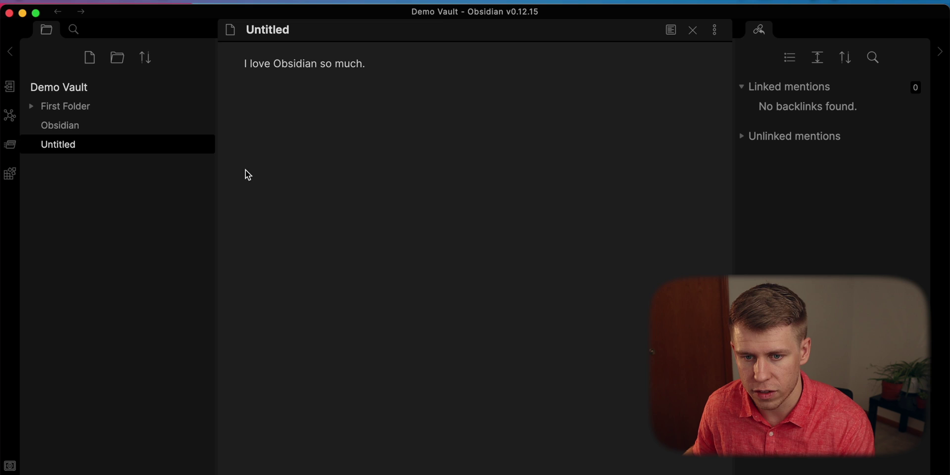
- Reopen the Obsidian note and expand its unlinked mentions to examine the plain-text reference
left_click(91, 130)
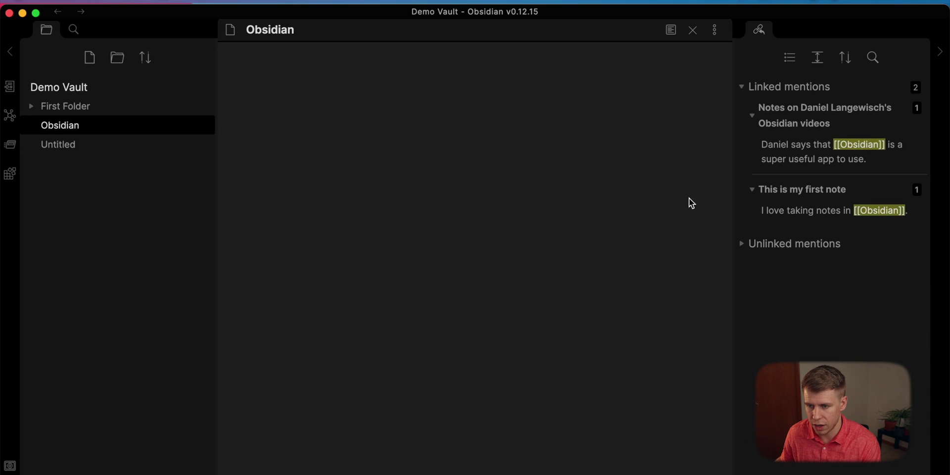
left_click(754, 254)
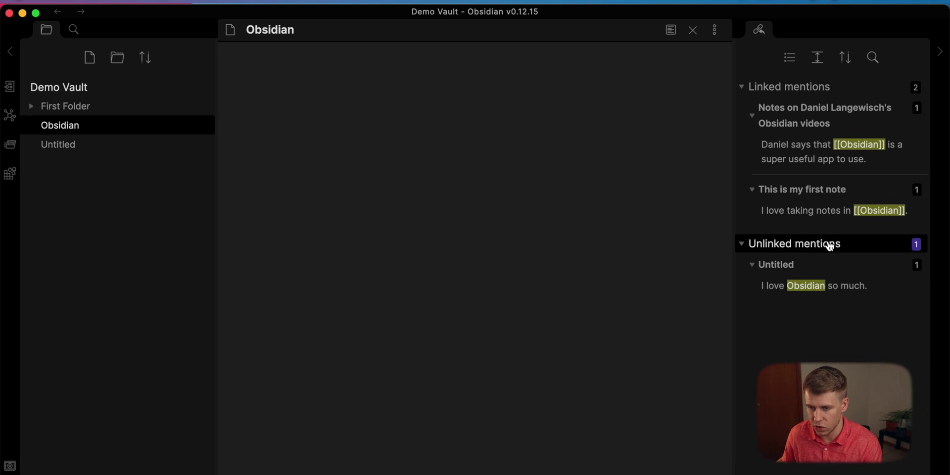
mouse_move(767, 292)
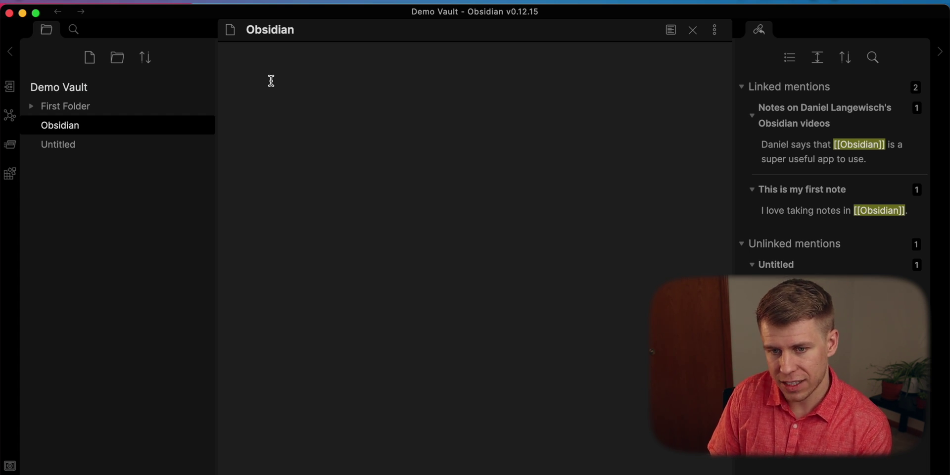
- Write "I am watching [[YouTube]] to learn about [[Obsidian]]." in the empty Obsidian note, linking both YouTube and Obsidian
type("I am watching")
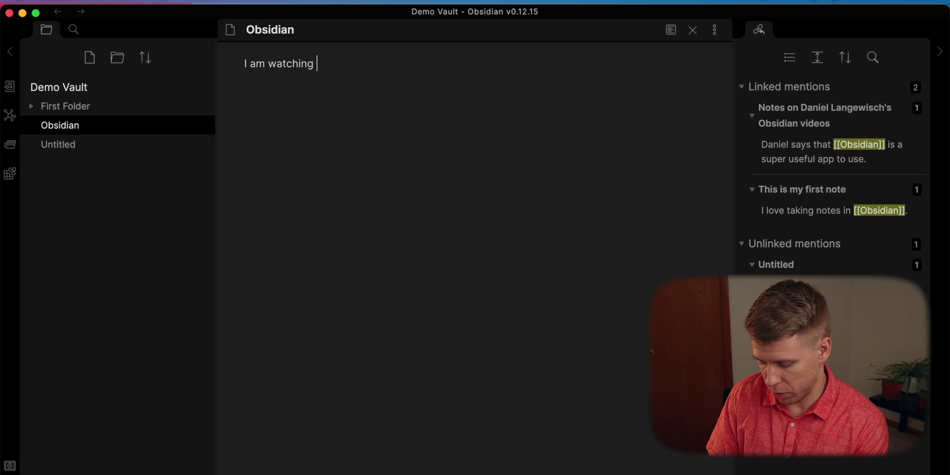
type(" [[YouTube")
key("Escape")
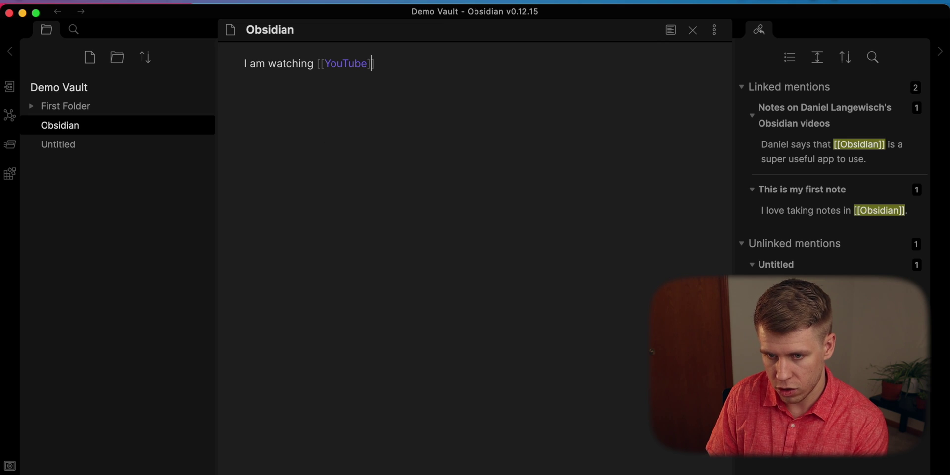
type("] to learn about Obsi")
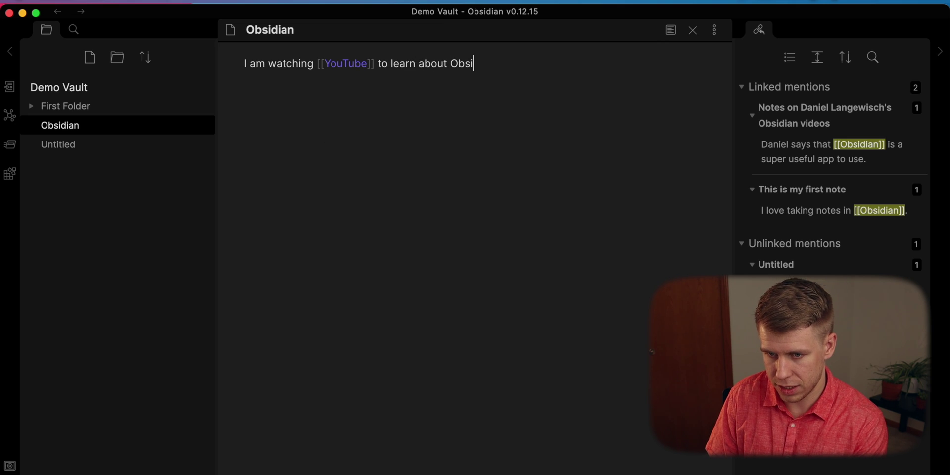
key("BackSpace")
key("BackSpace")
key("BackSpace")
key("BackSpace")
type("[[Obs")
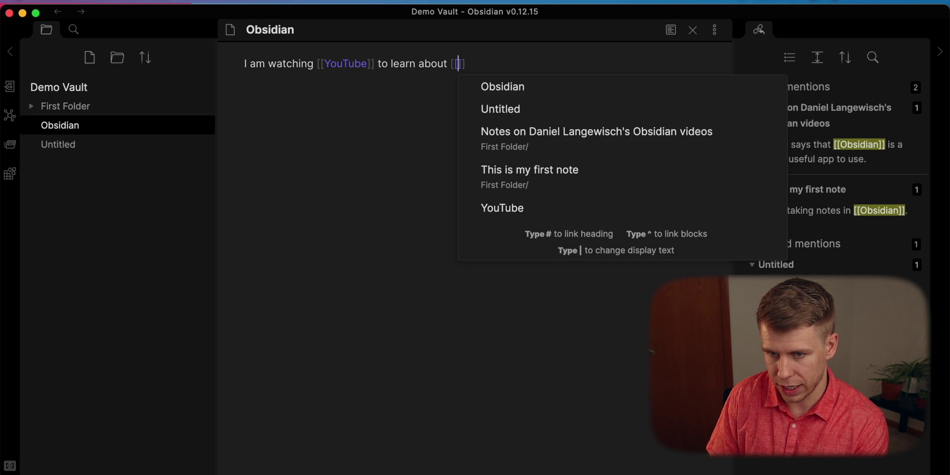
key("Return")
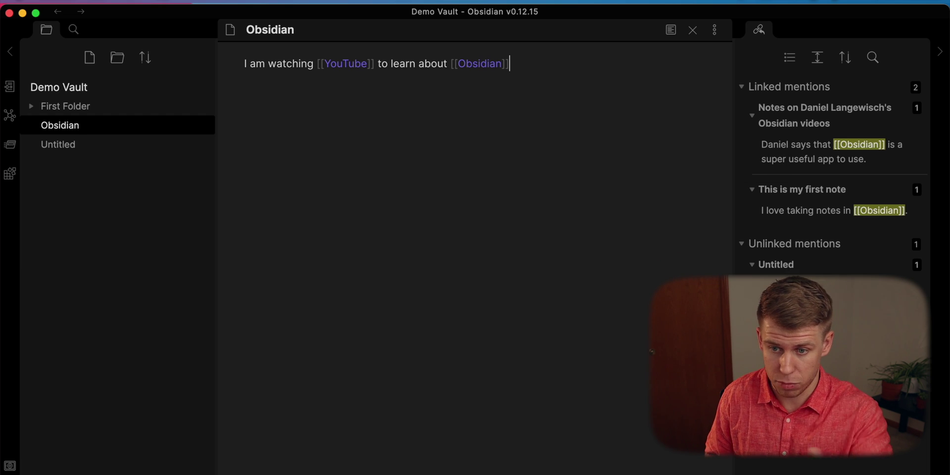
type(".")
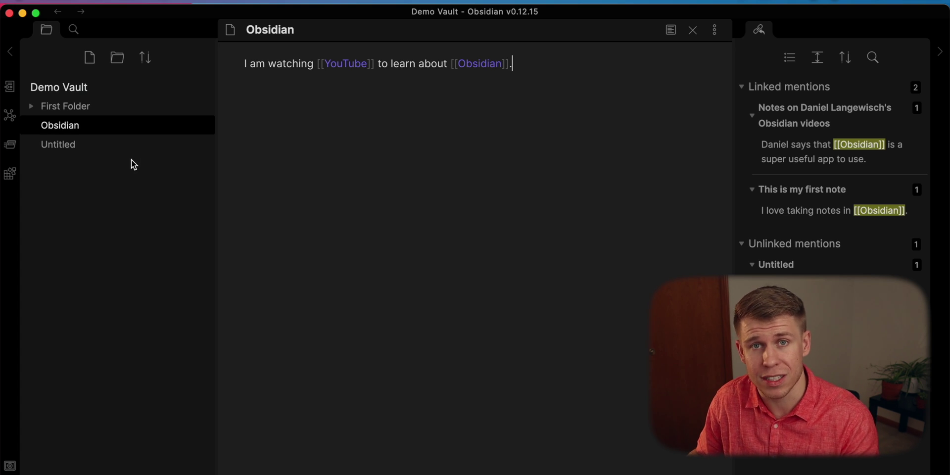
- Open the vault's graph view and examine how the notes connect, including the Untitled note's node
left_click(10, 116)
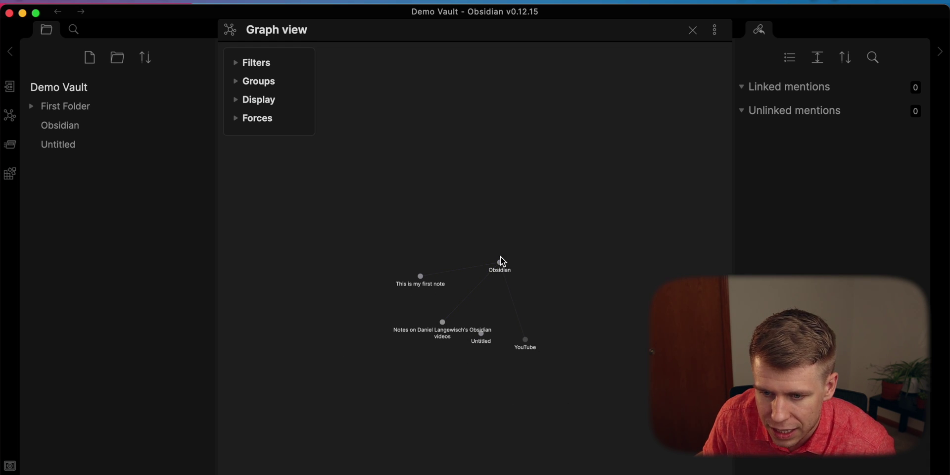
left_click(482, 335)
key("super+alt+Left")
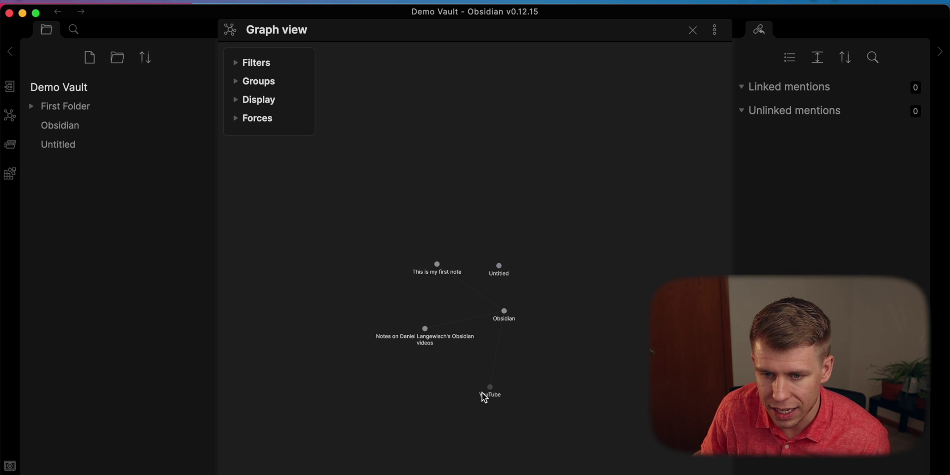
- Reopen the Obsidian note and create the missing YouTube note from its [[YouTube]] link
left_click(77, 127)
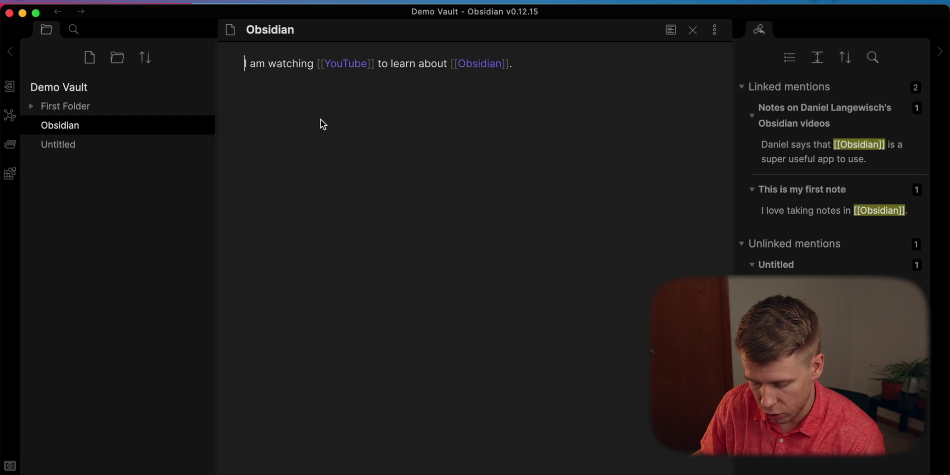
mouse_move(342, 59)
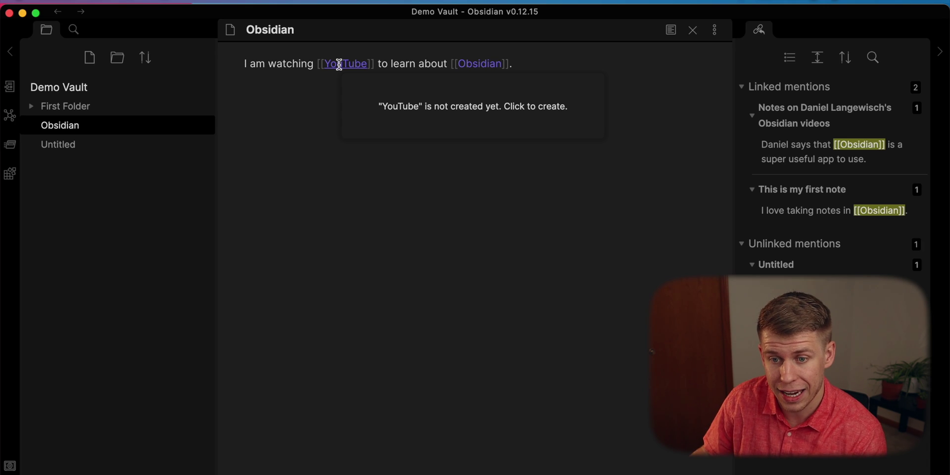
left_click(339, 64)
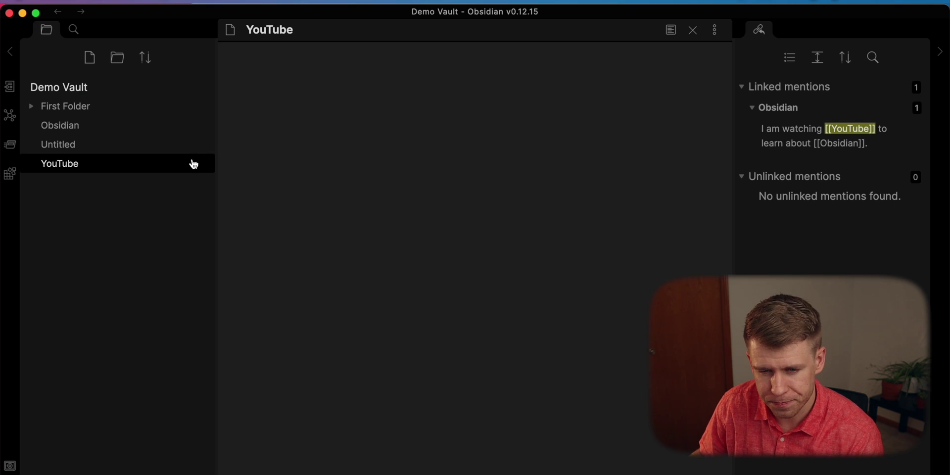
mouse_move(174, 159)
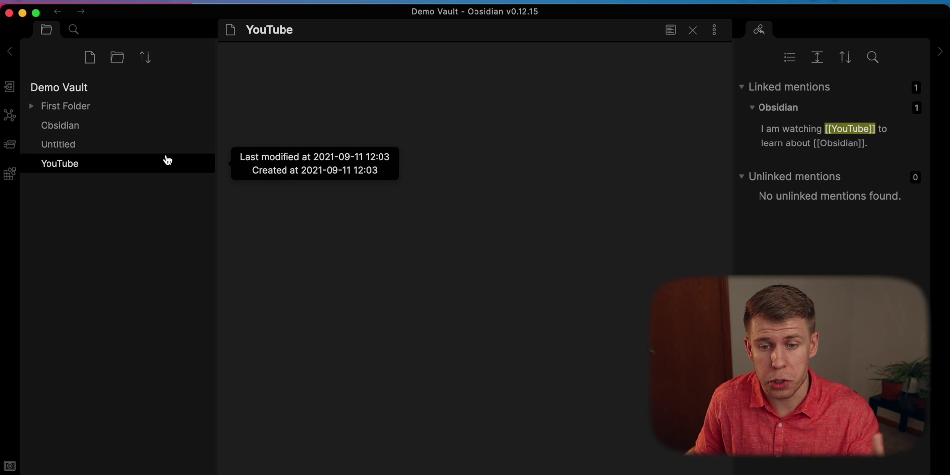
left_click(669, 35)
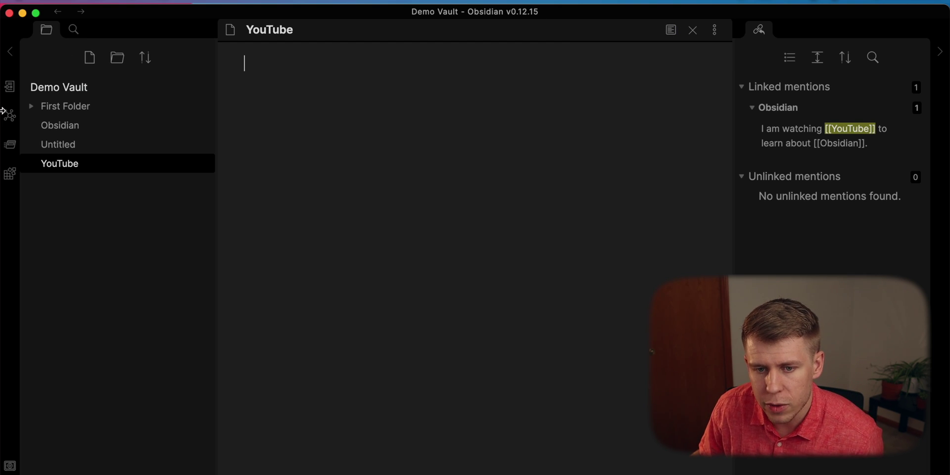
- Return to the Obsidian note and add the level-one Markdown heading "Heading" below the sentence
left_click(58, 130)
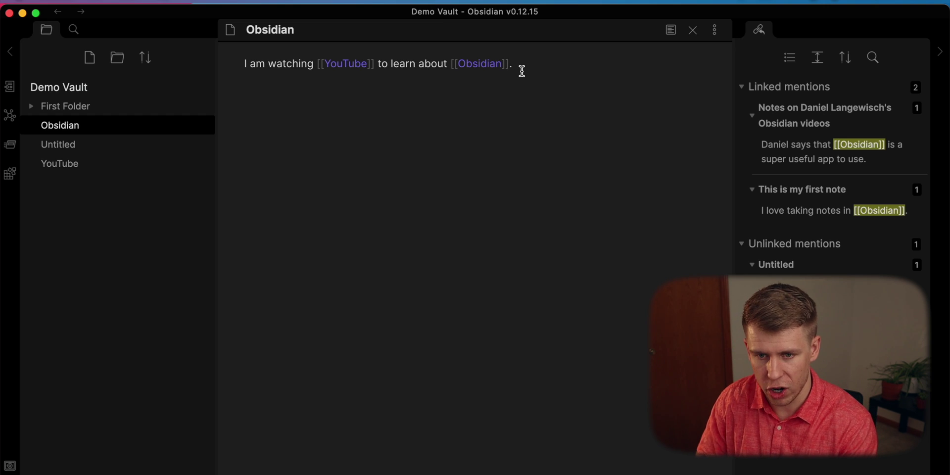
key("Return")
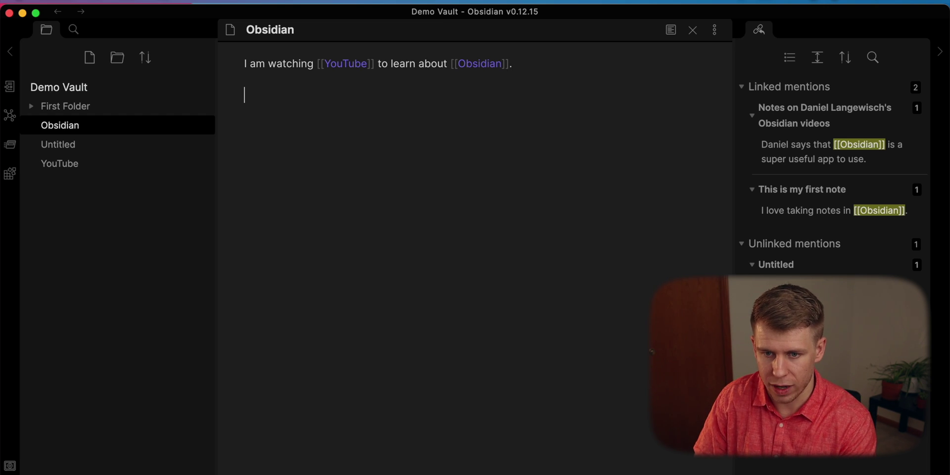
type("# Heading")
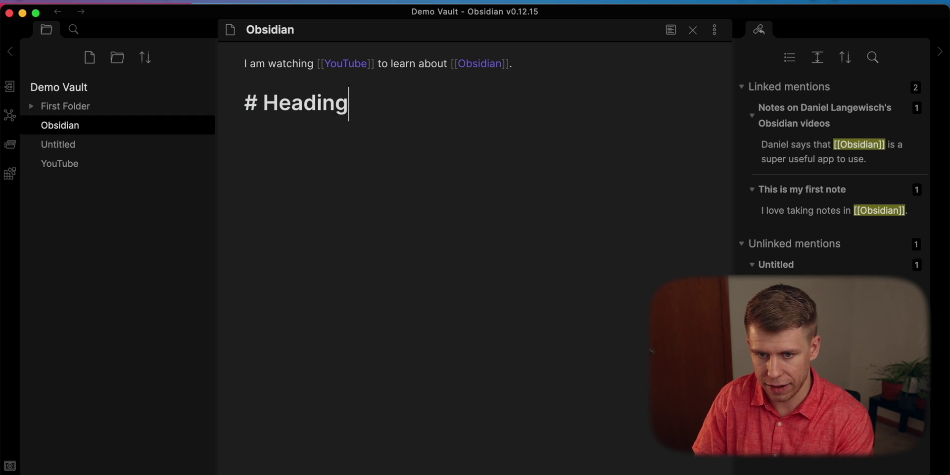
- Add the level-two Markdown heading "Heading 2" directly under the first heading
key("Return")
type("## HE")
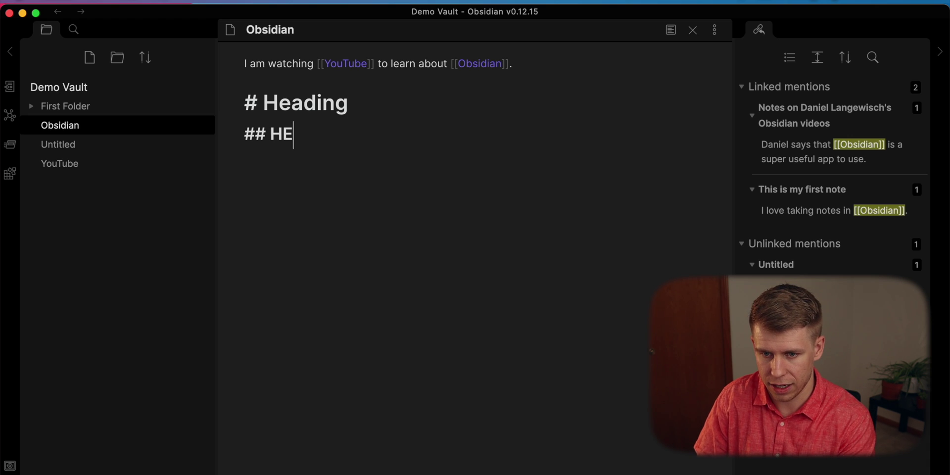
type("ading")
key("BackSpace")
key("BackSpace")
key("BackSpace")
key("BackSpace")
key("BackSpace")
key("BackSpace")
type("eading")
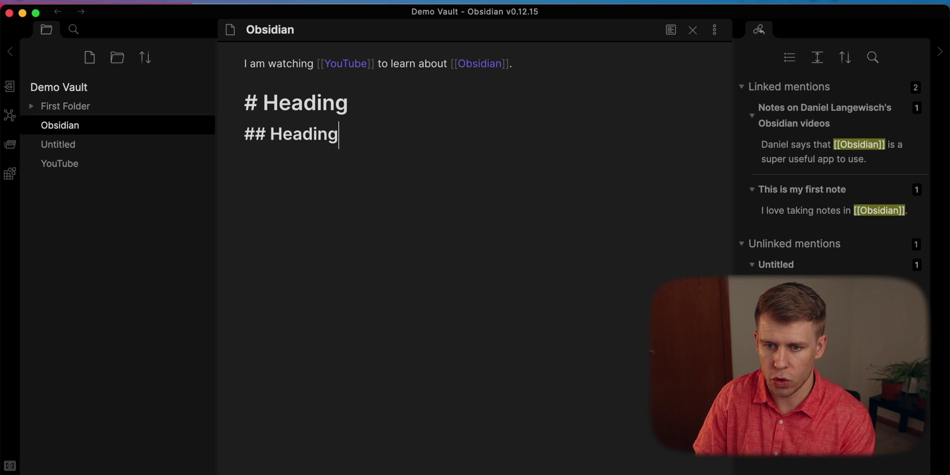
type(" 2")
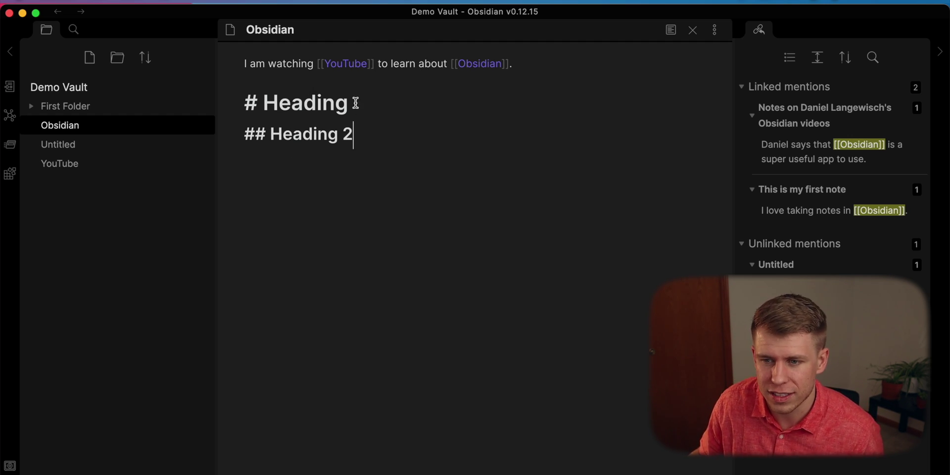
- Preview the Obsidian note in reading mode and test its YouTube link, ending back on the Obsidian note
left_click(671, 31)
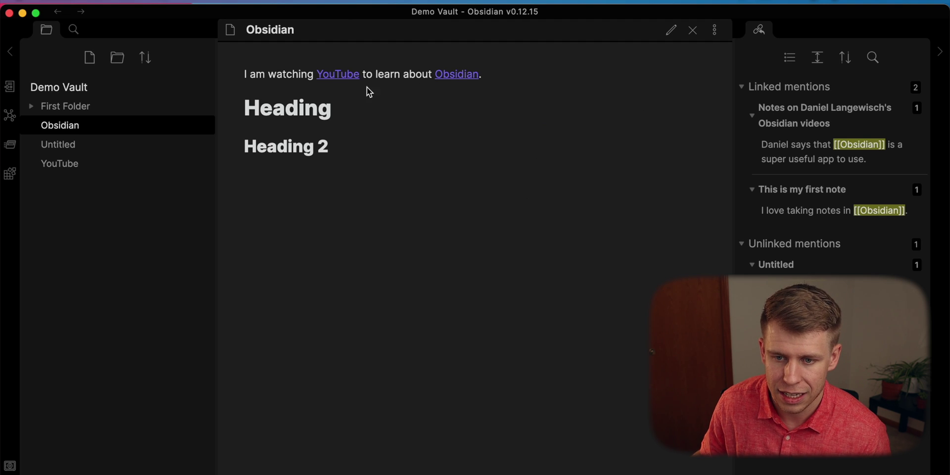
left_click(329, 76)
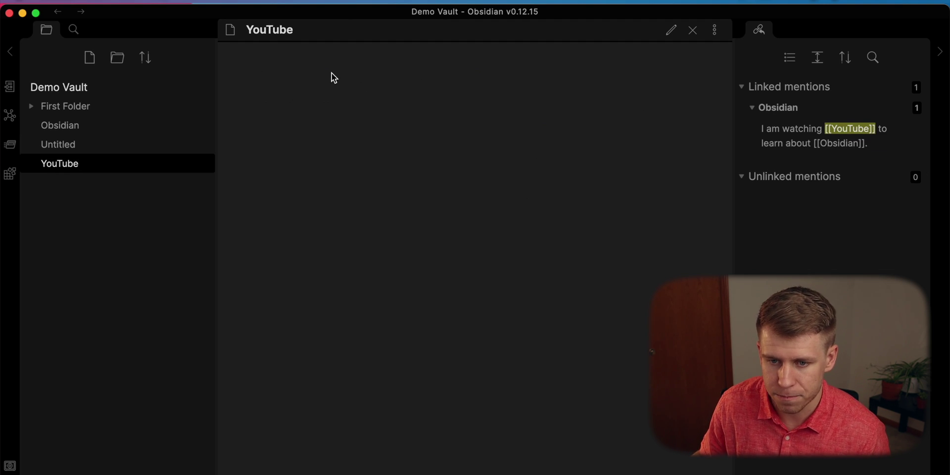
left_click(98, 133)
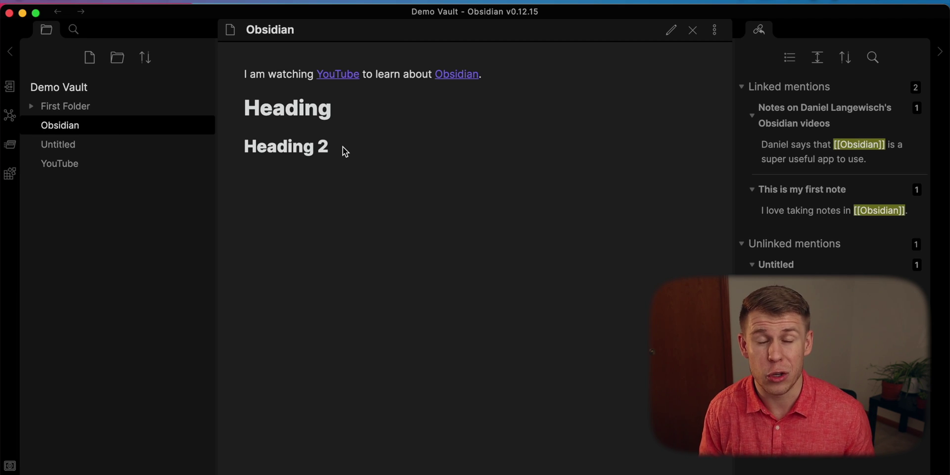